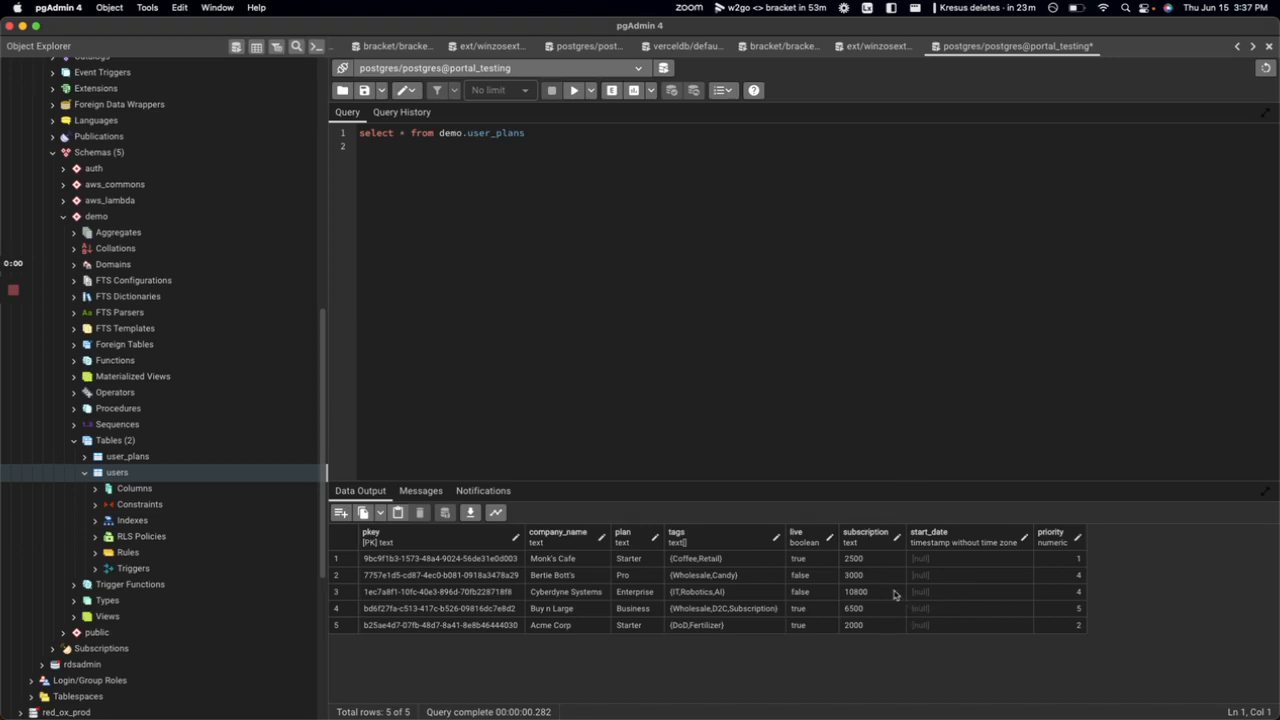
Switch from the pgAdmin user_plans query results to Bracket's Add Sync page in the browser.
key(super+Tab)
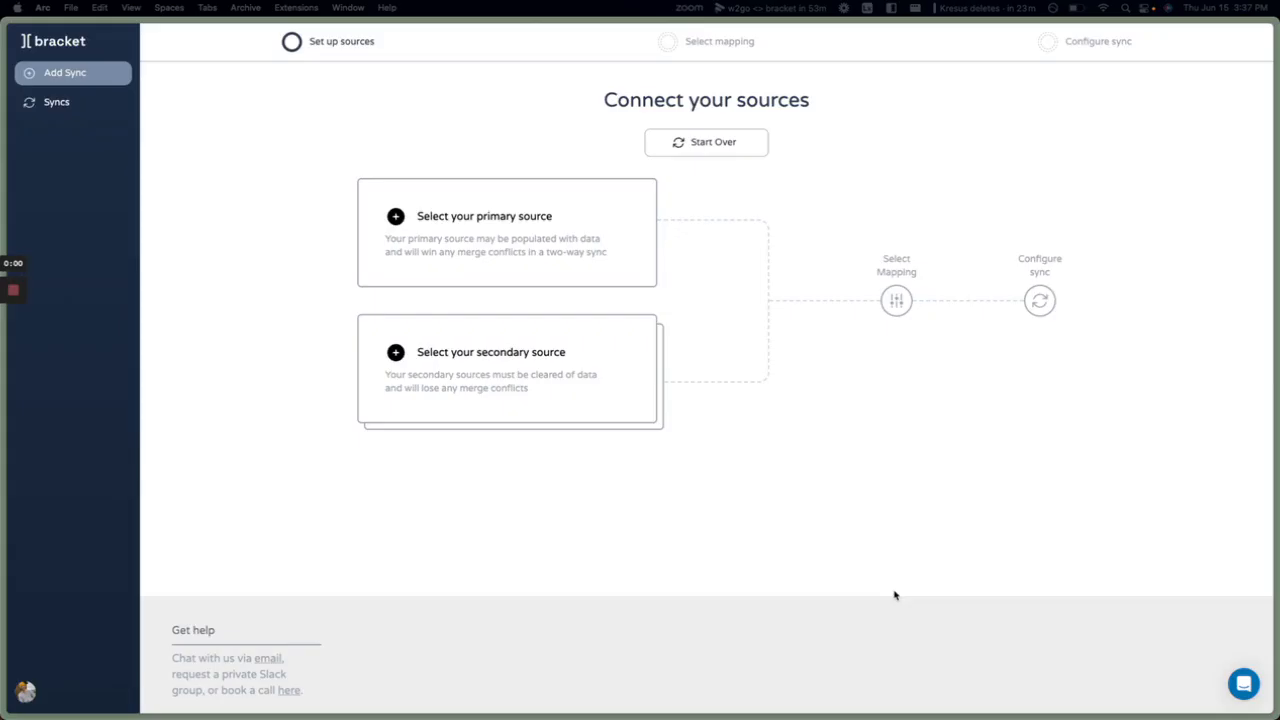
Pick Postgres as the primary source and autofill its saved connection details.
click(542, 235)
click(438, 158)
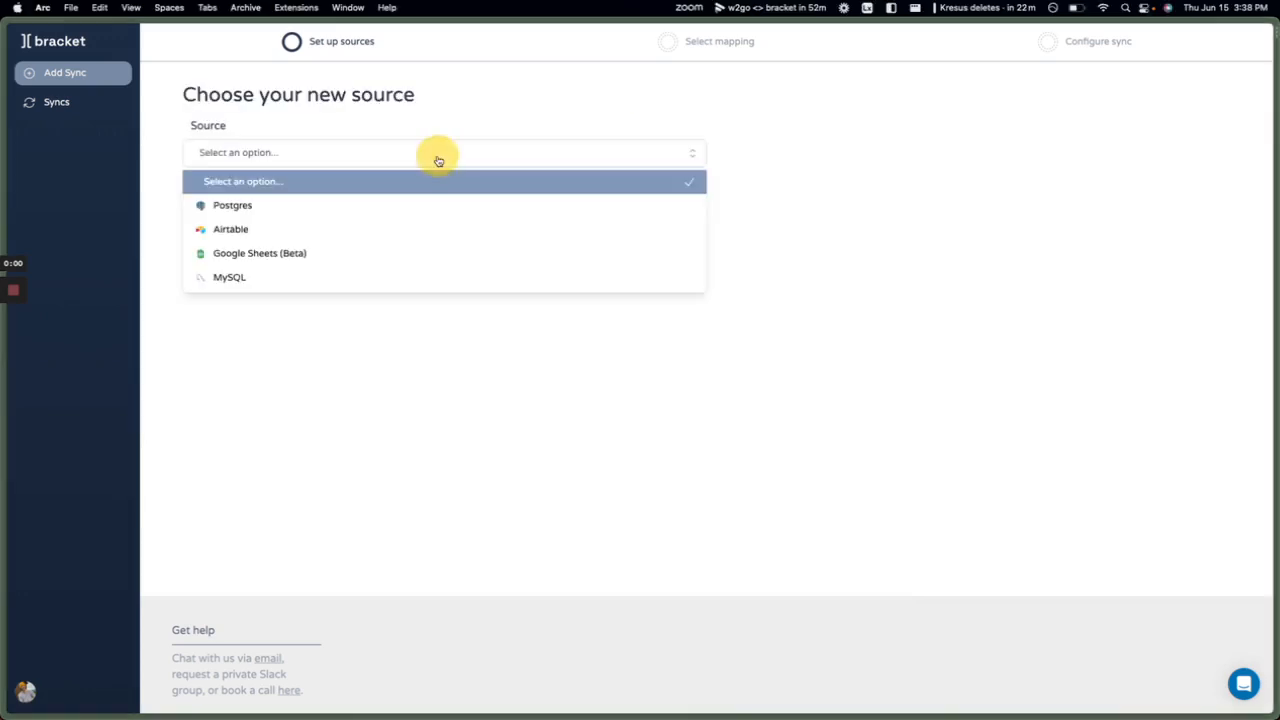
key(Down)
key(Return)
click(634, 203)
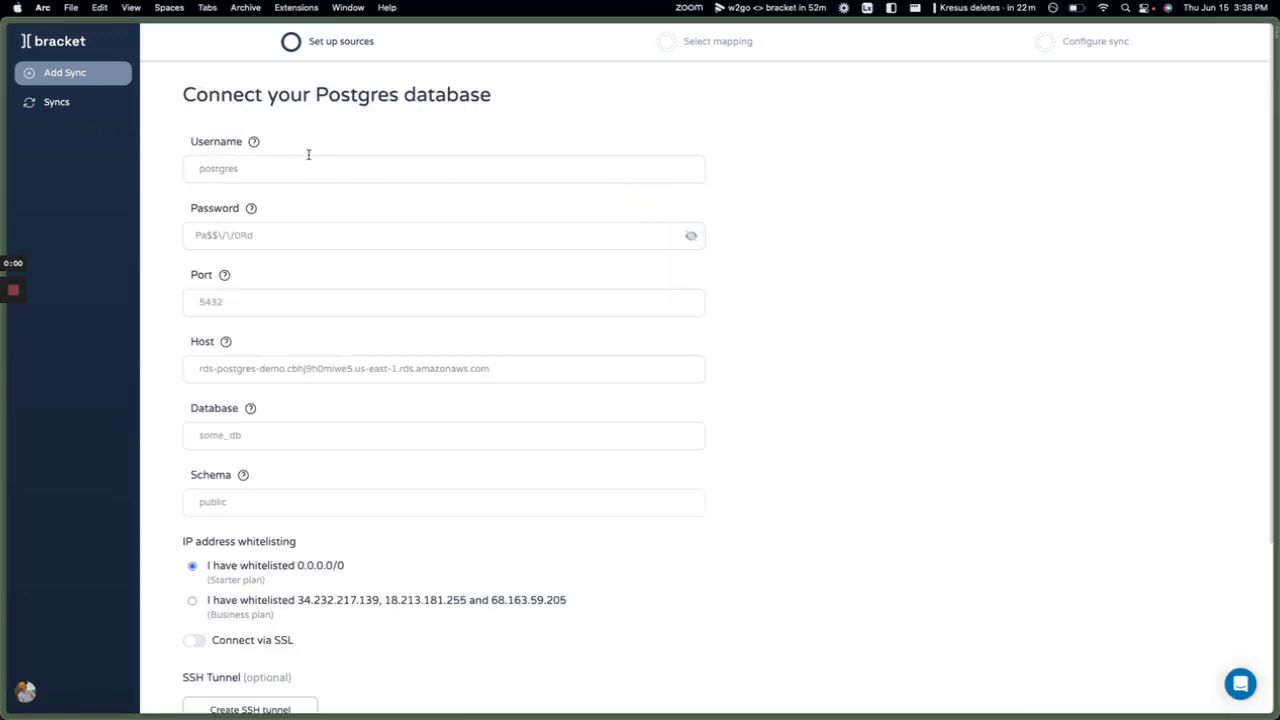
click(288, 168)
click(274, 204)
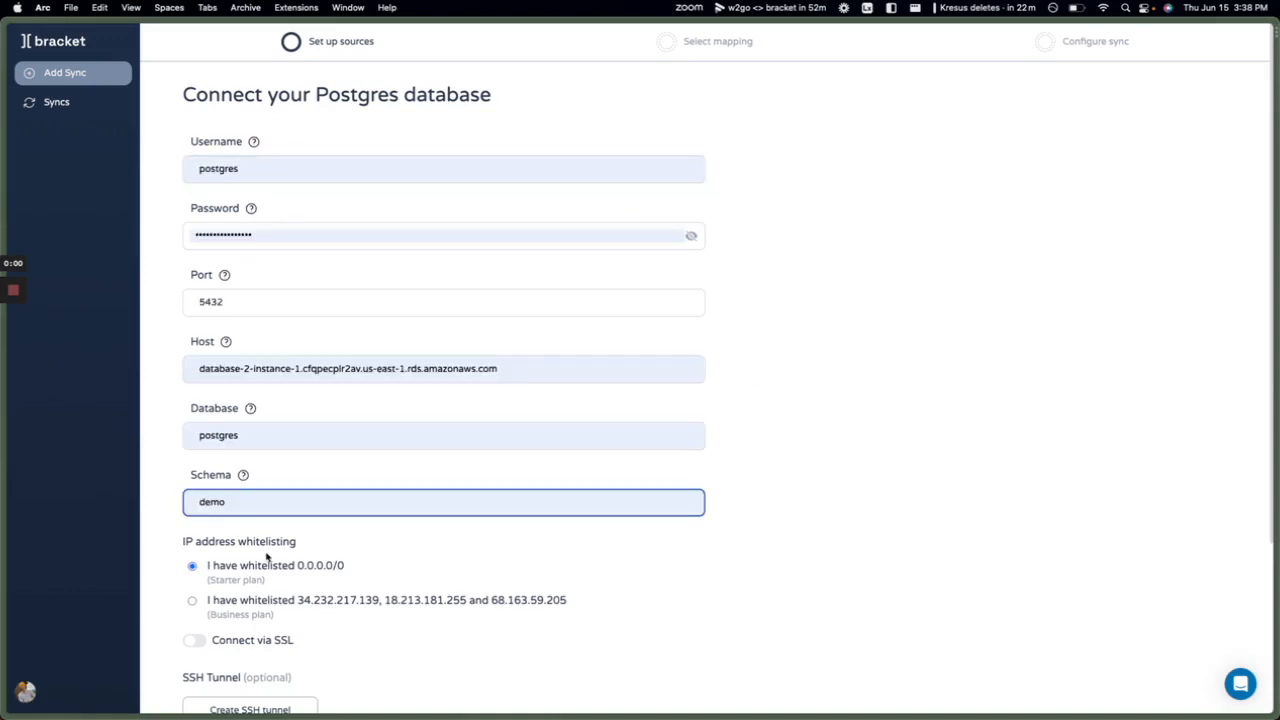
scroll(267, 557, down, 3)
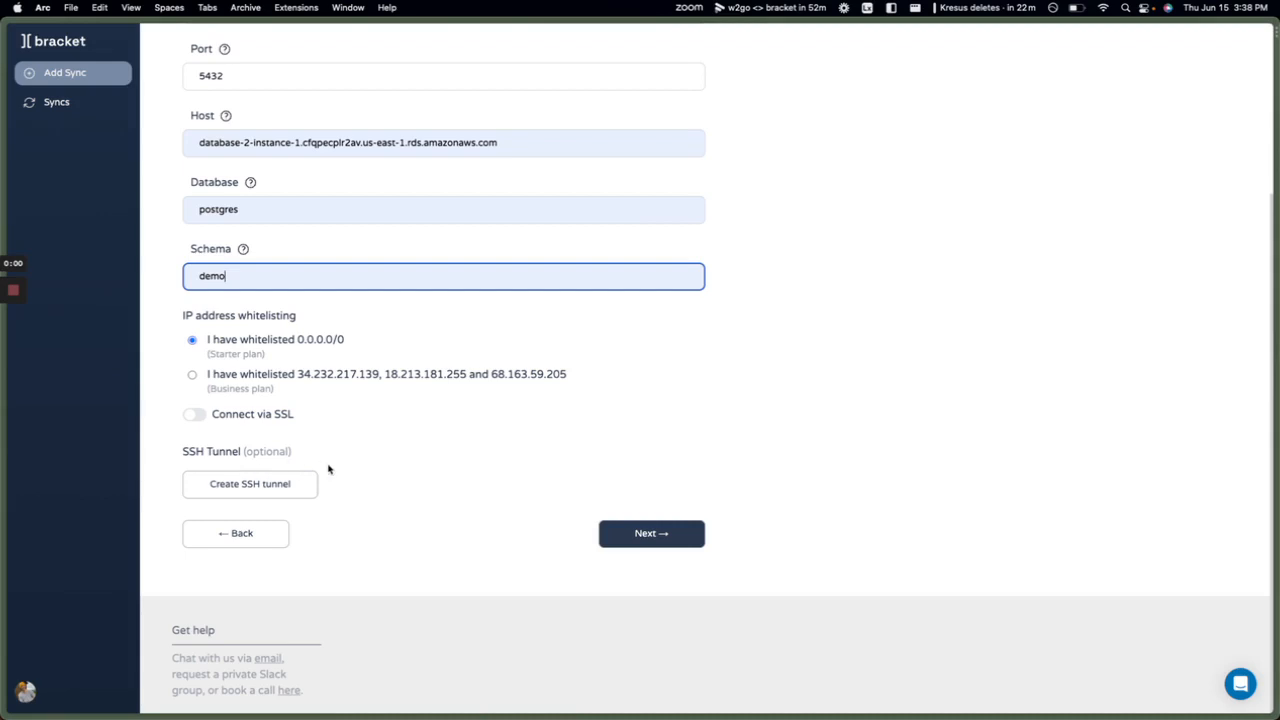
click(620, 530)
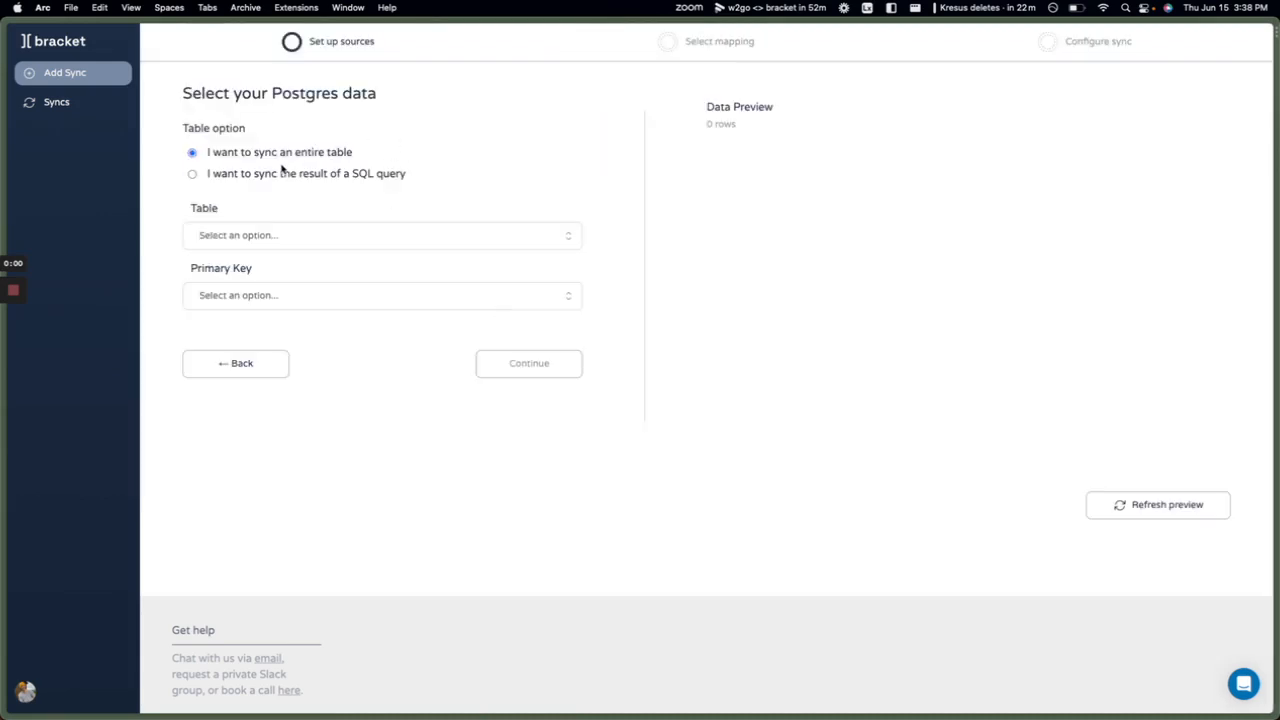
Choose the user_plans table with pkey as the primary key and confirm.
click(268, 236)
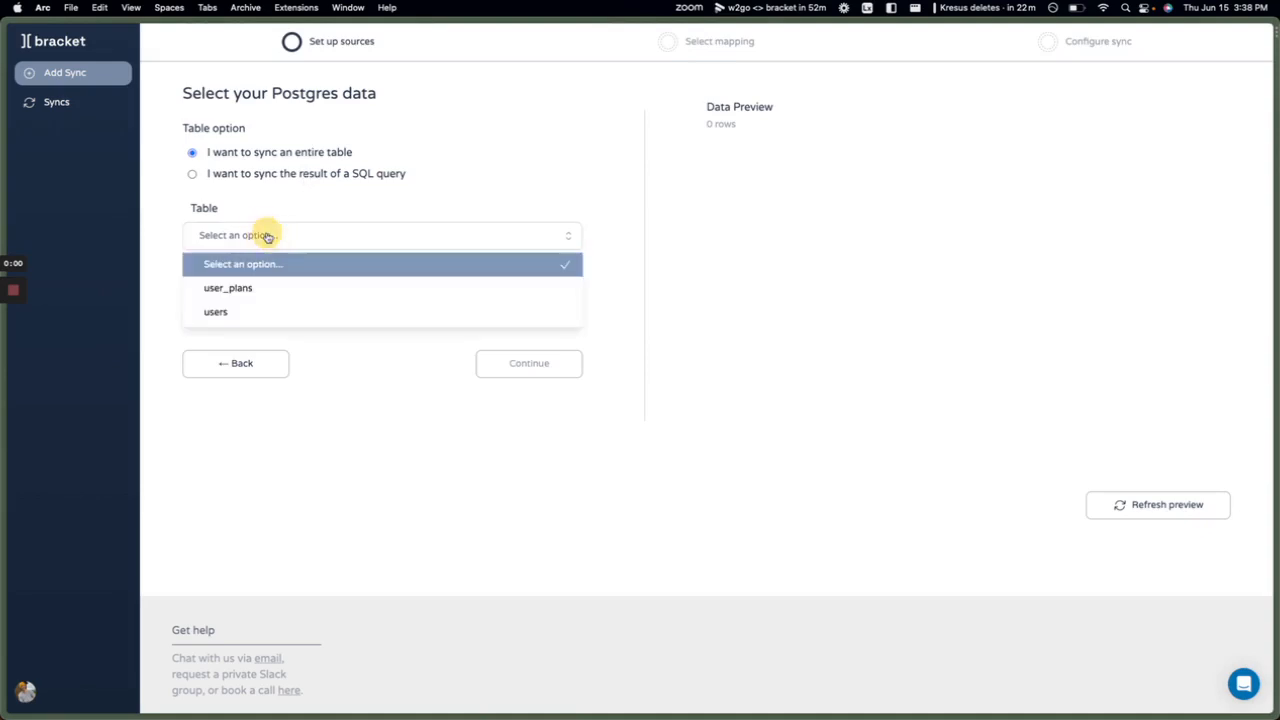
click(262, 290)
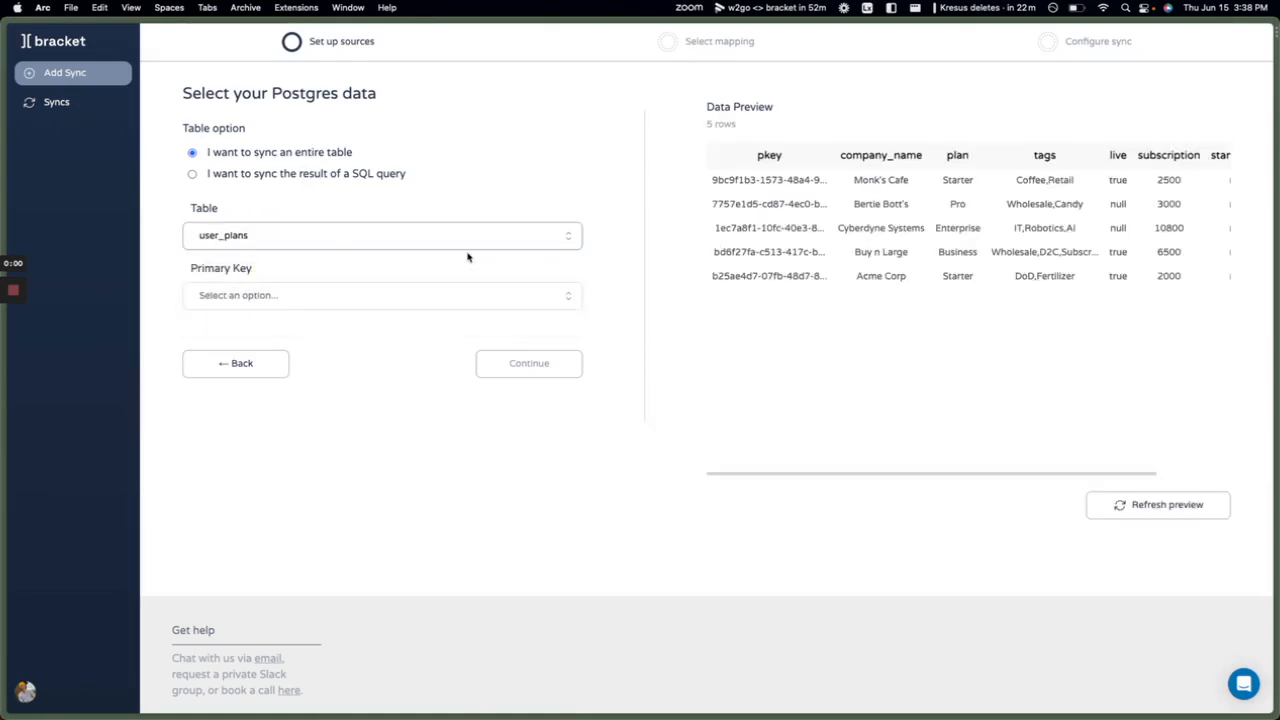
click(366, 295)
click(280, 349)
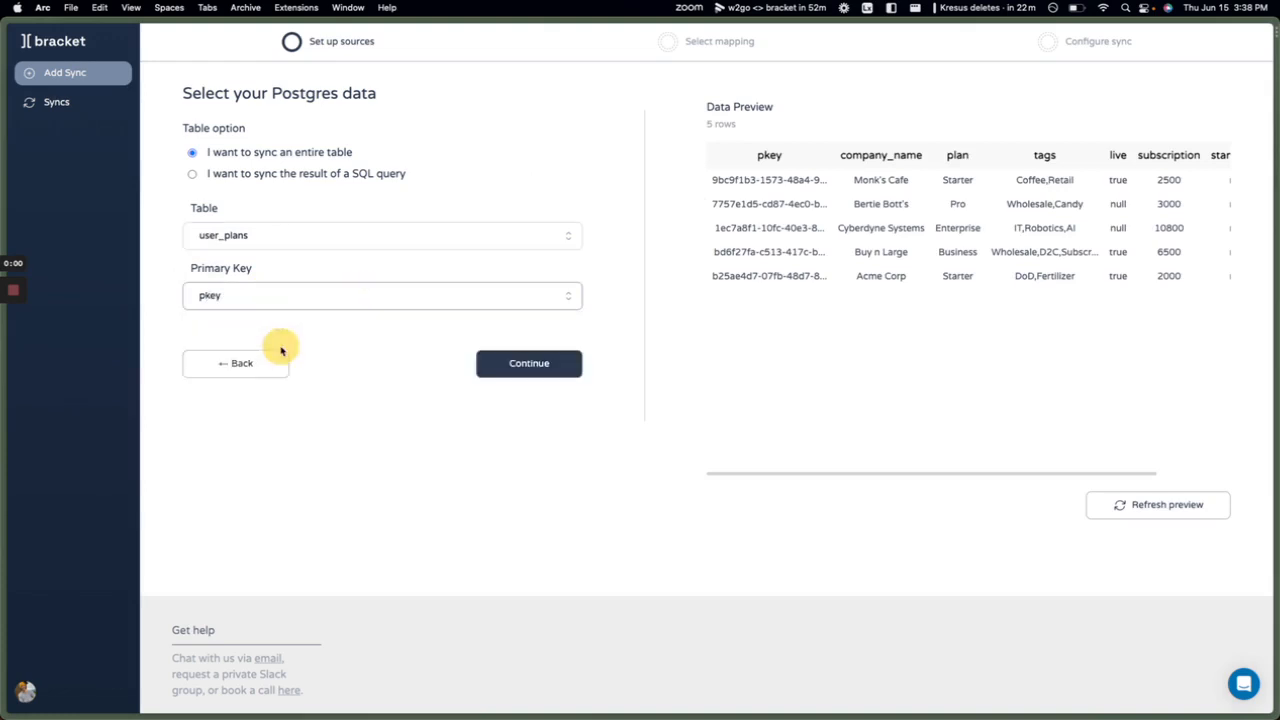
click(526, 368)
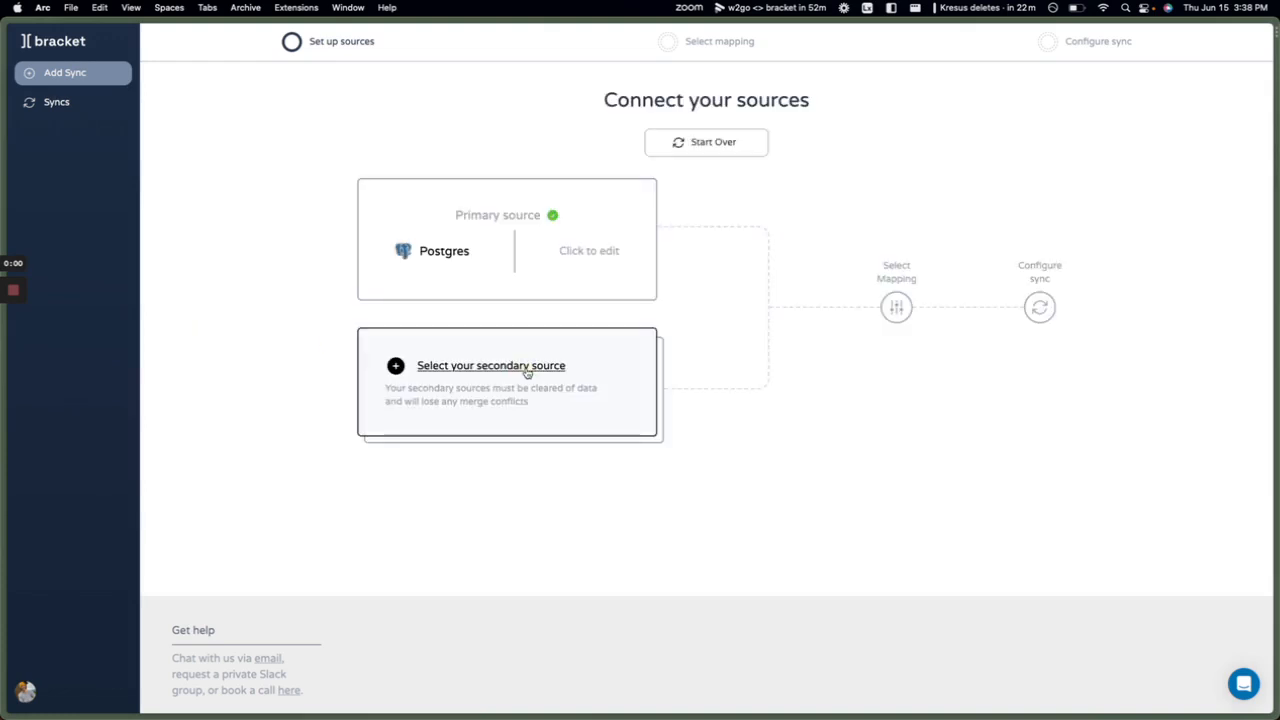
Choose Airtable as the secondary source.
click(527, 370)
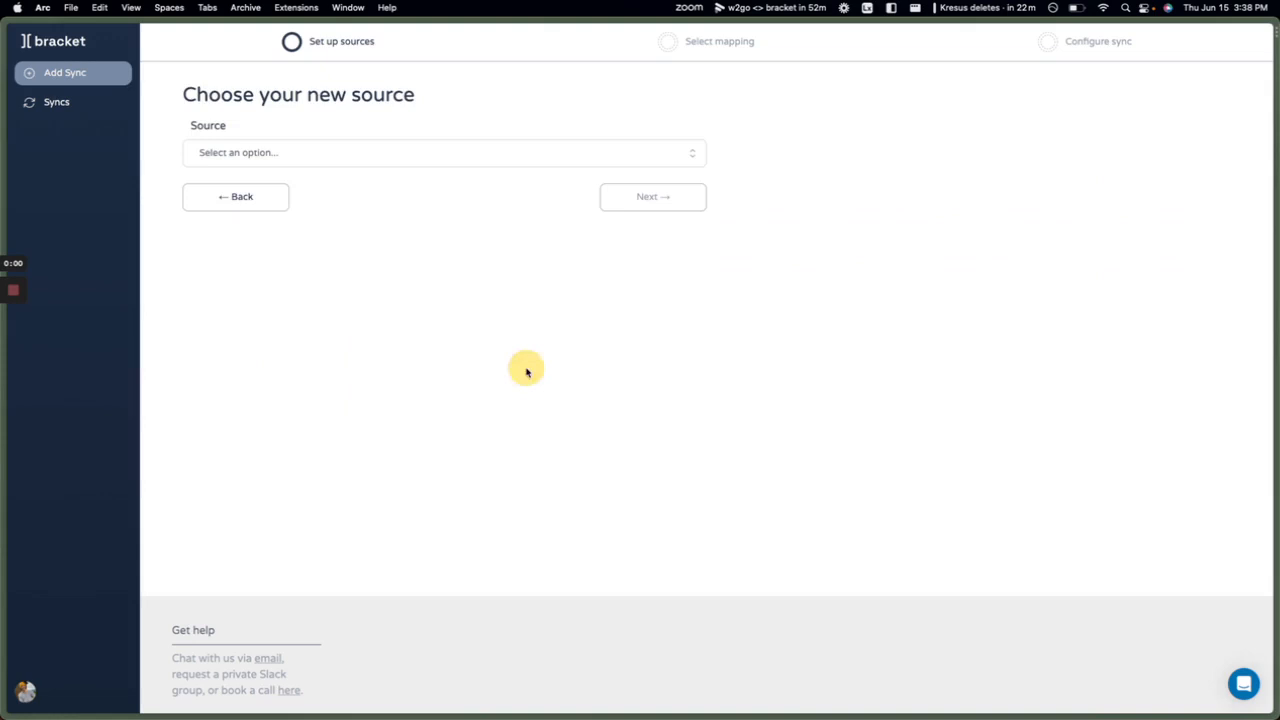
click(309, 160)
click(275, 229)
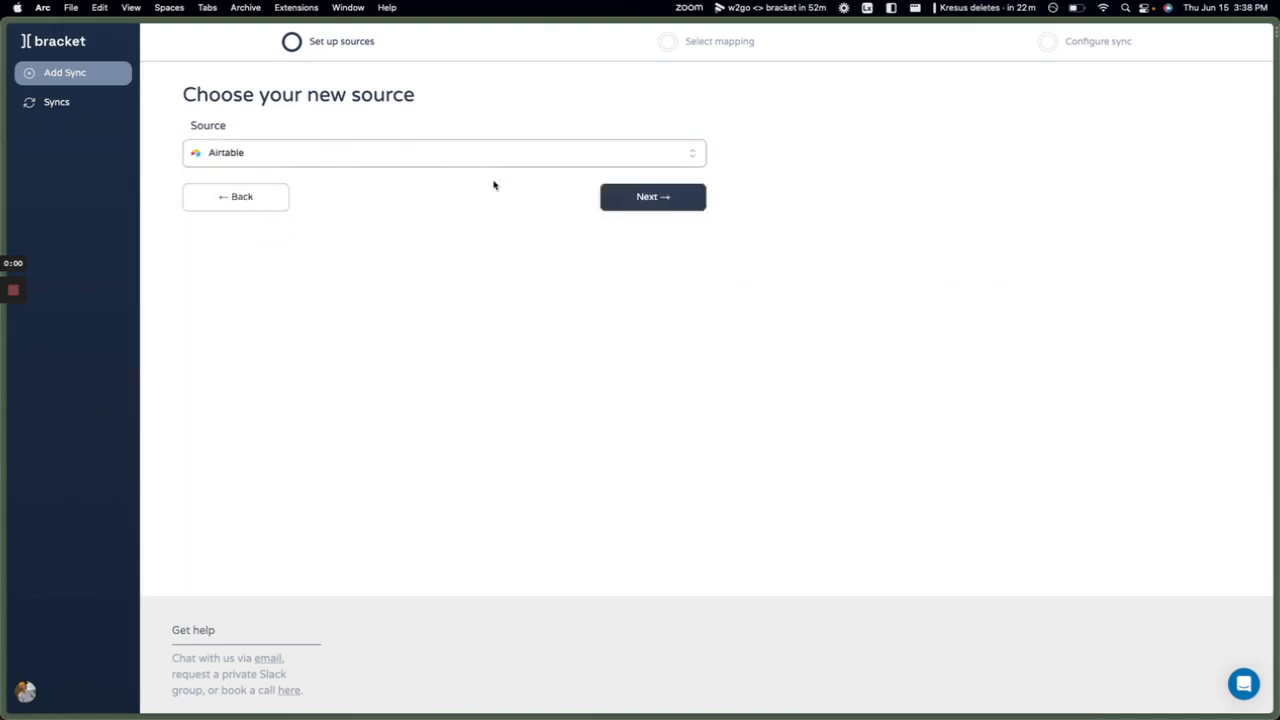
click(627, 205)
Create a new table named my_user_plans in the My_base Airtable base.
click(311, 237)
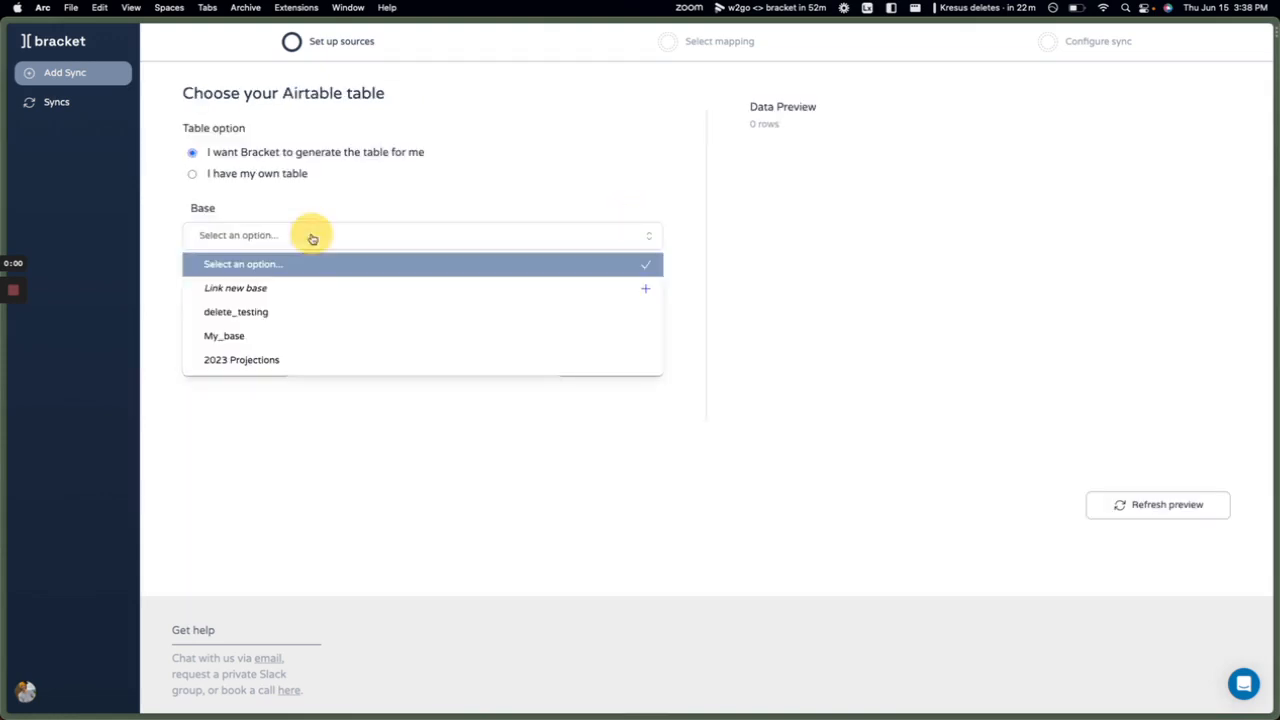
click(257, 334)
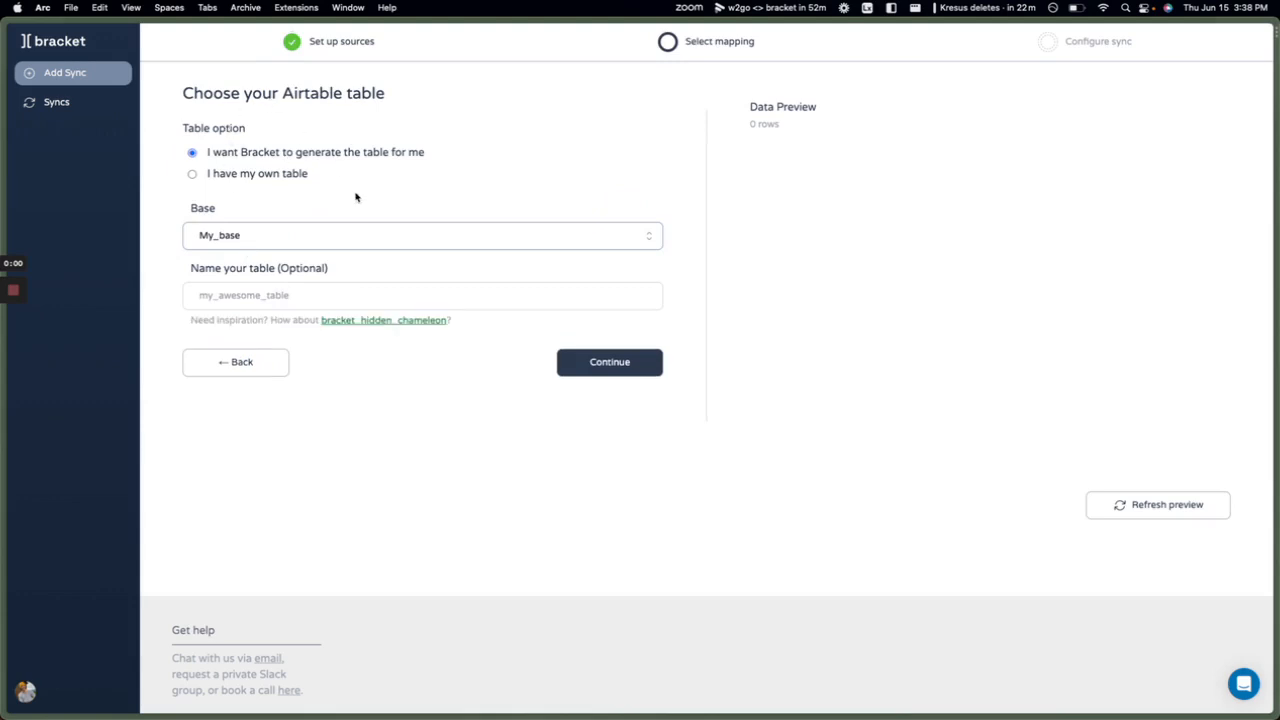
click(374, 292)
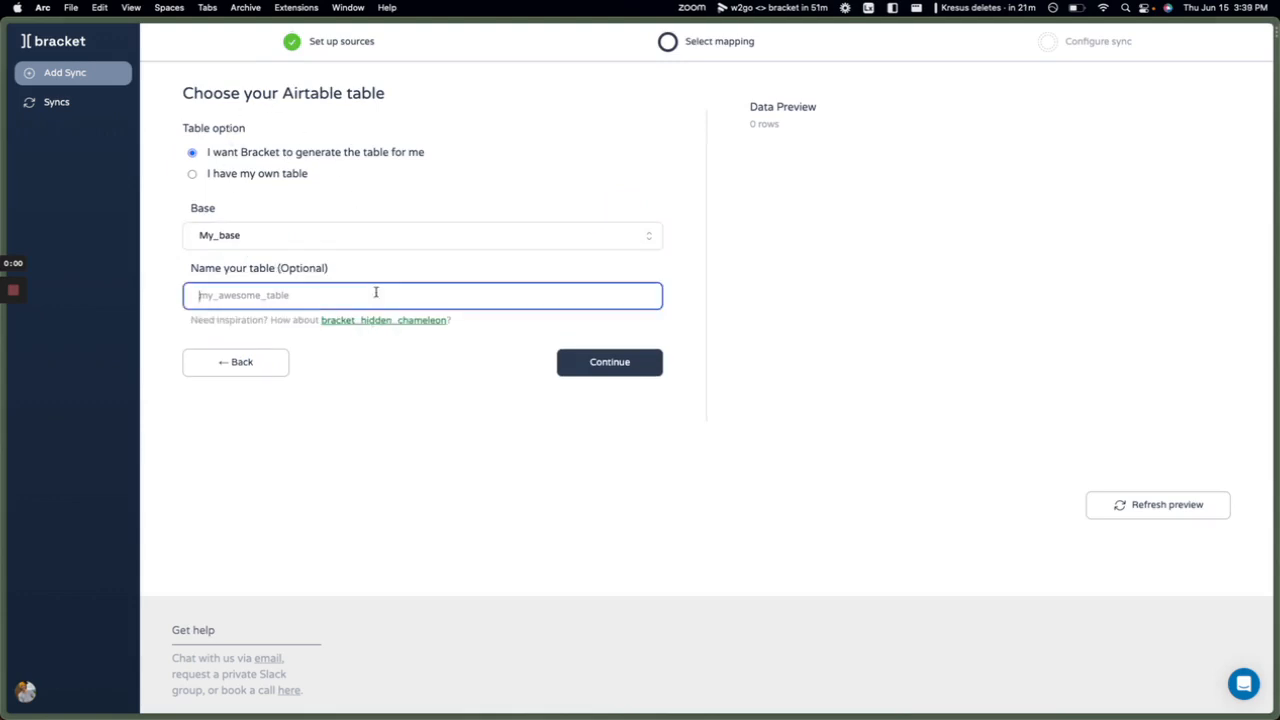
click(302, 294)
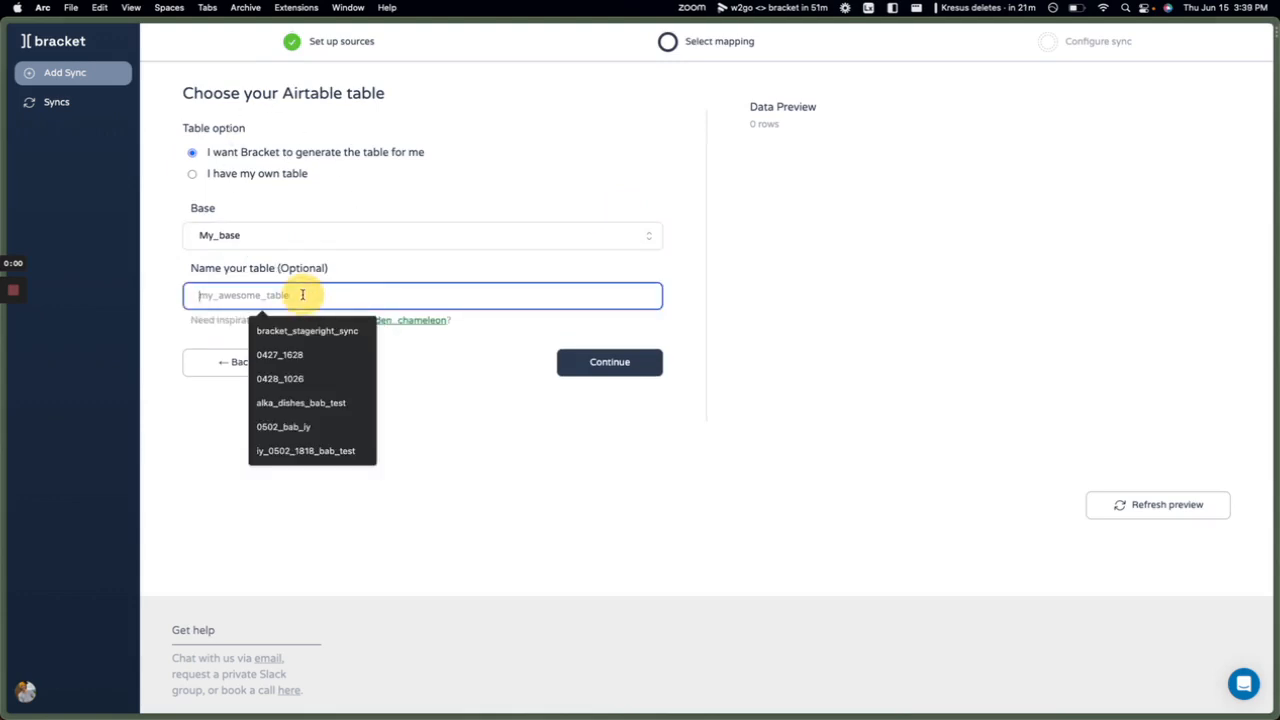
text(my_)
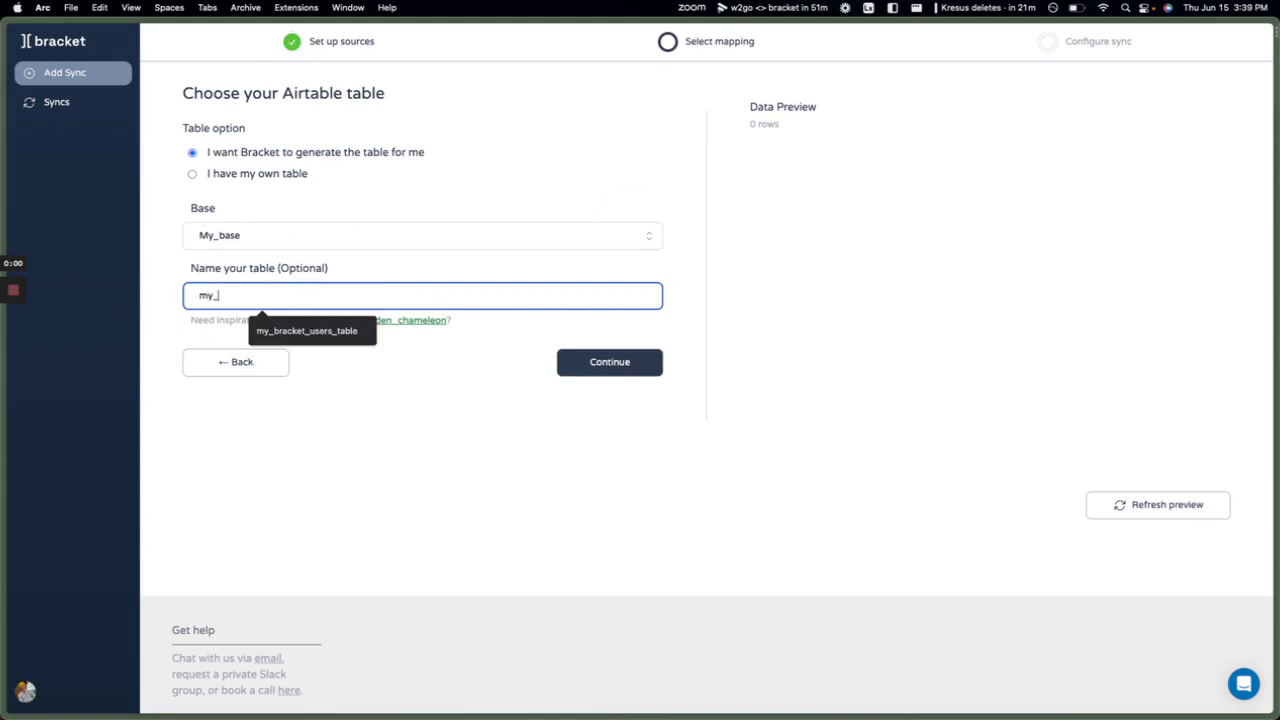
text(user_plans)
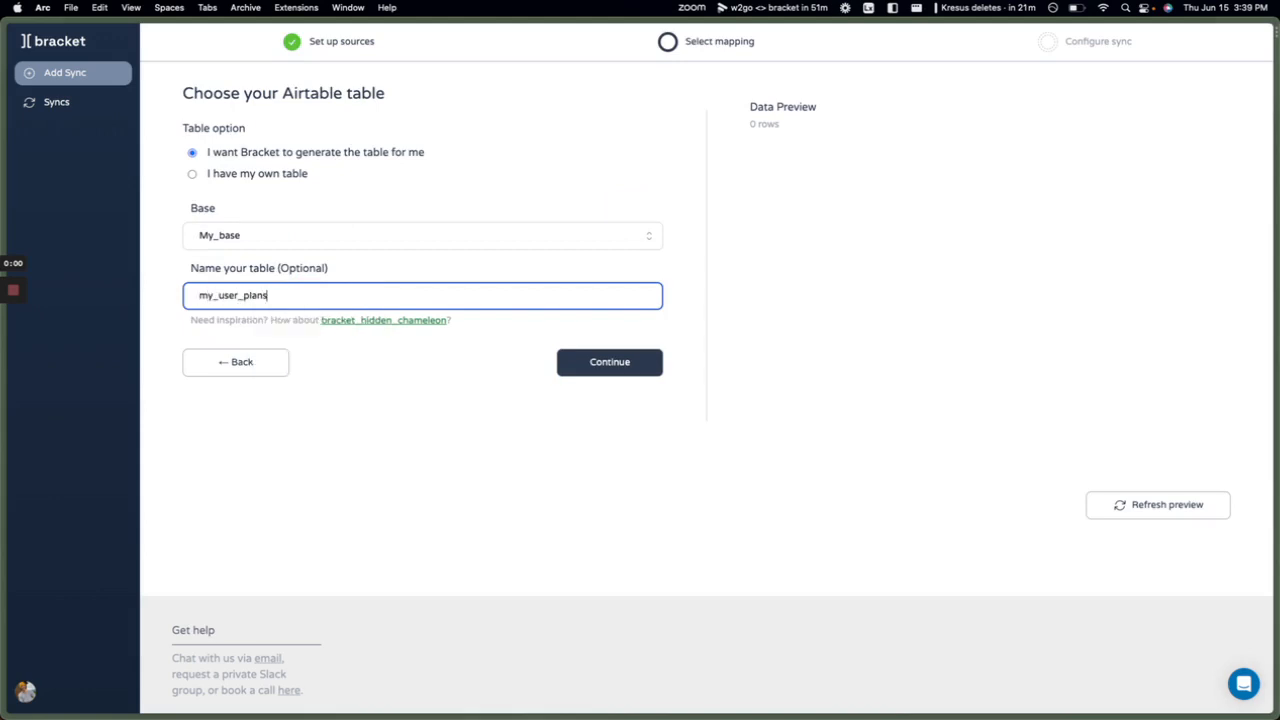
click(601, 373)
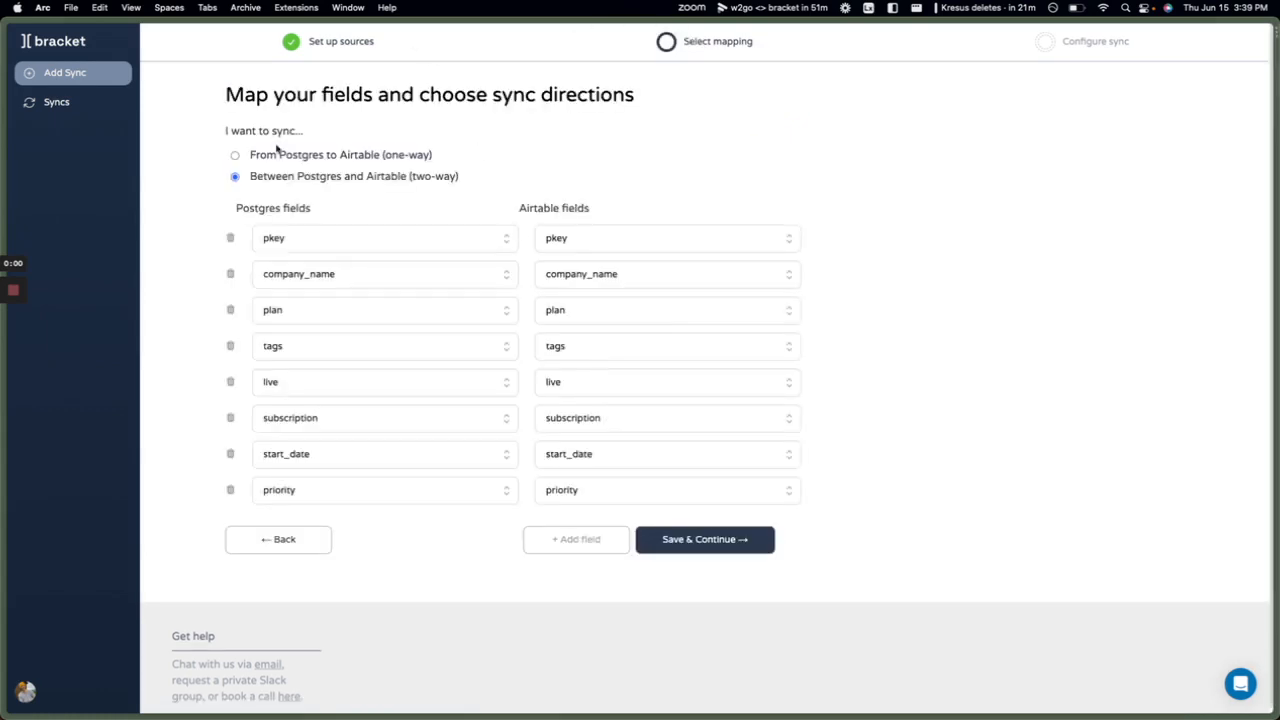
Save the two-way mapping, set frequency to 1 min, and name the sync 'My User Plans Sync'.
scroll(357, 190, down, 1)
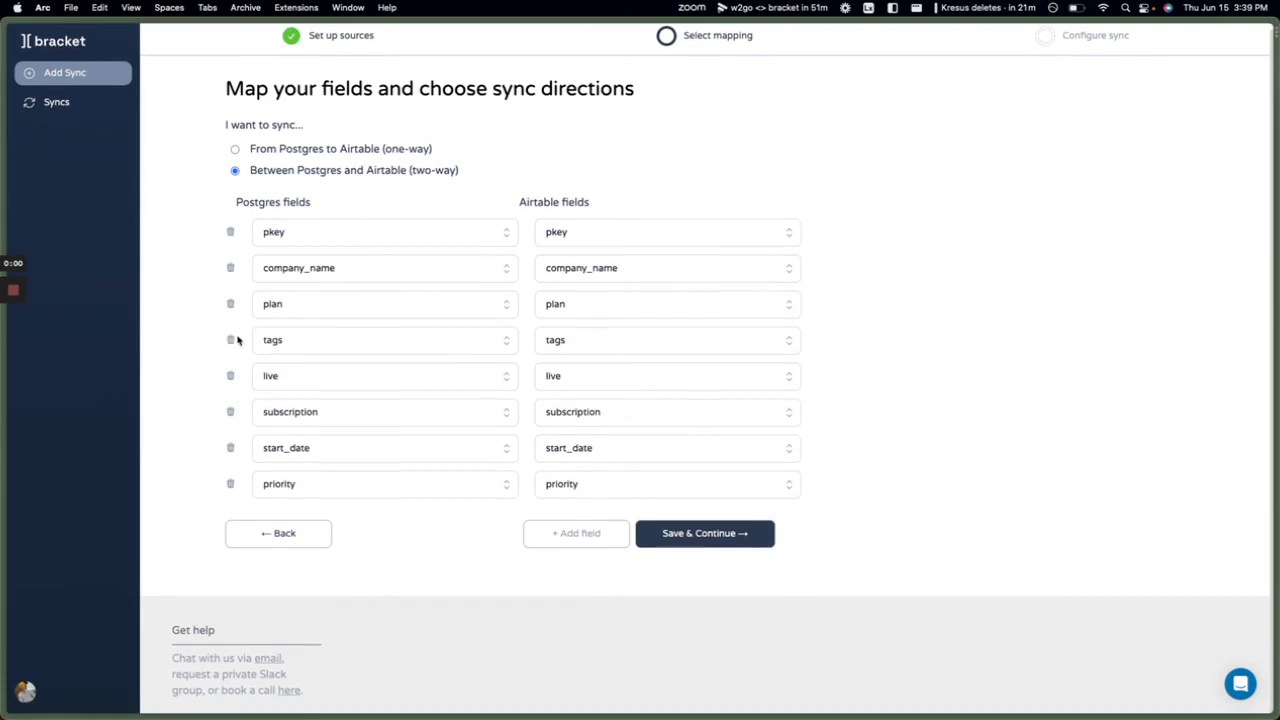
click(674, 532)
click(282, 146)
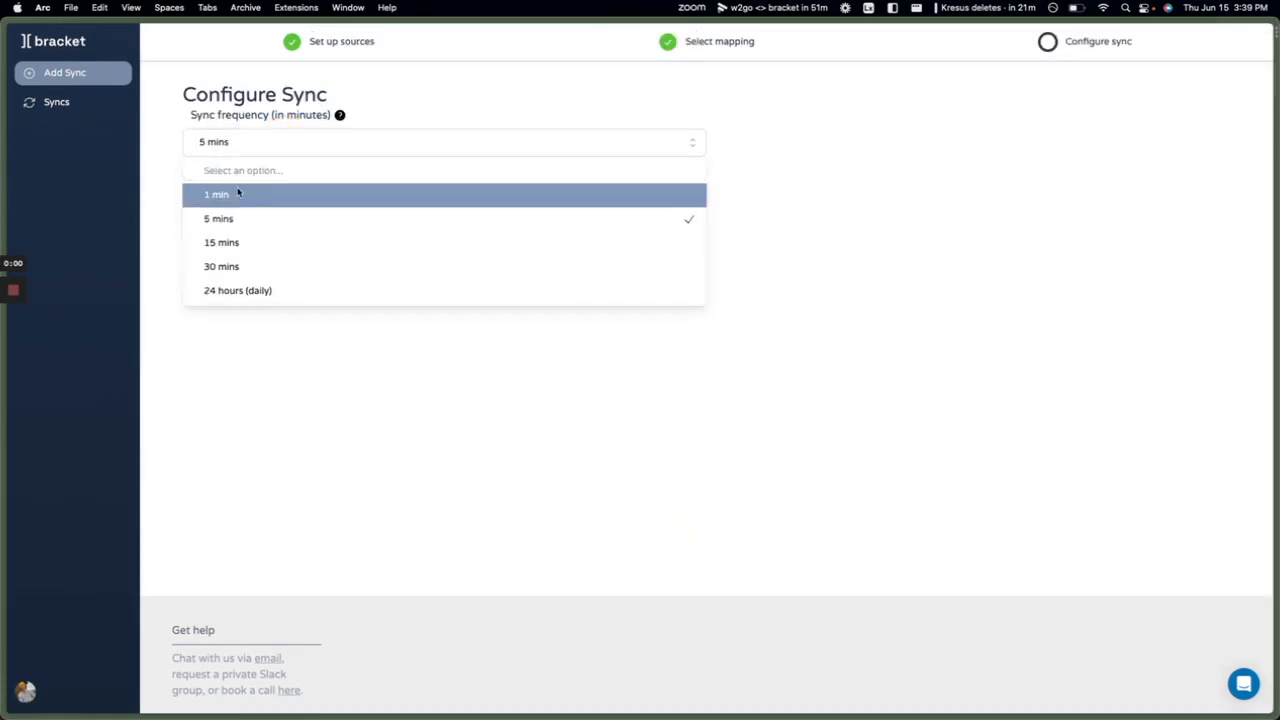
click(237, 194)
click(237, 200)
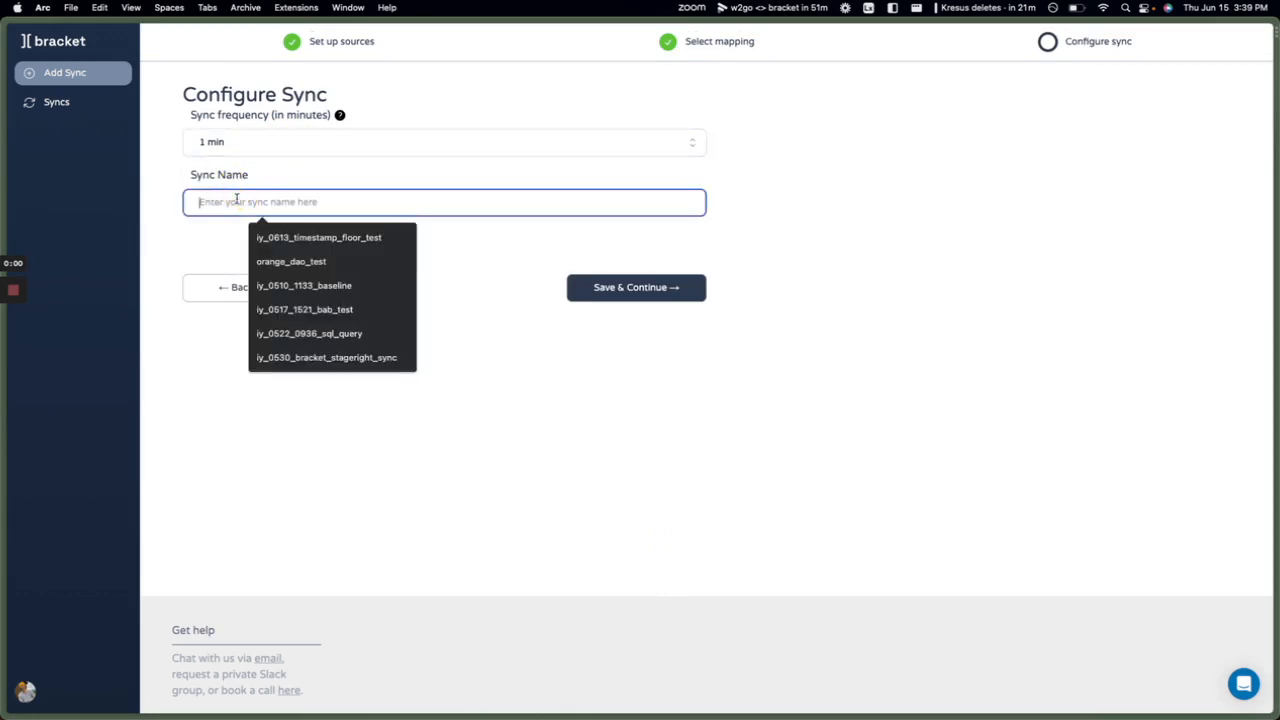
text(My U)
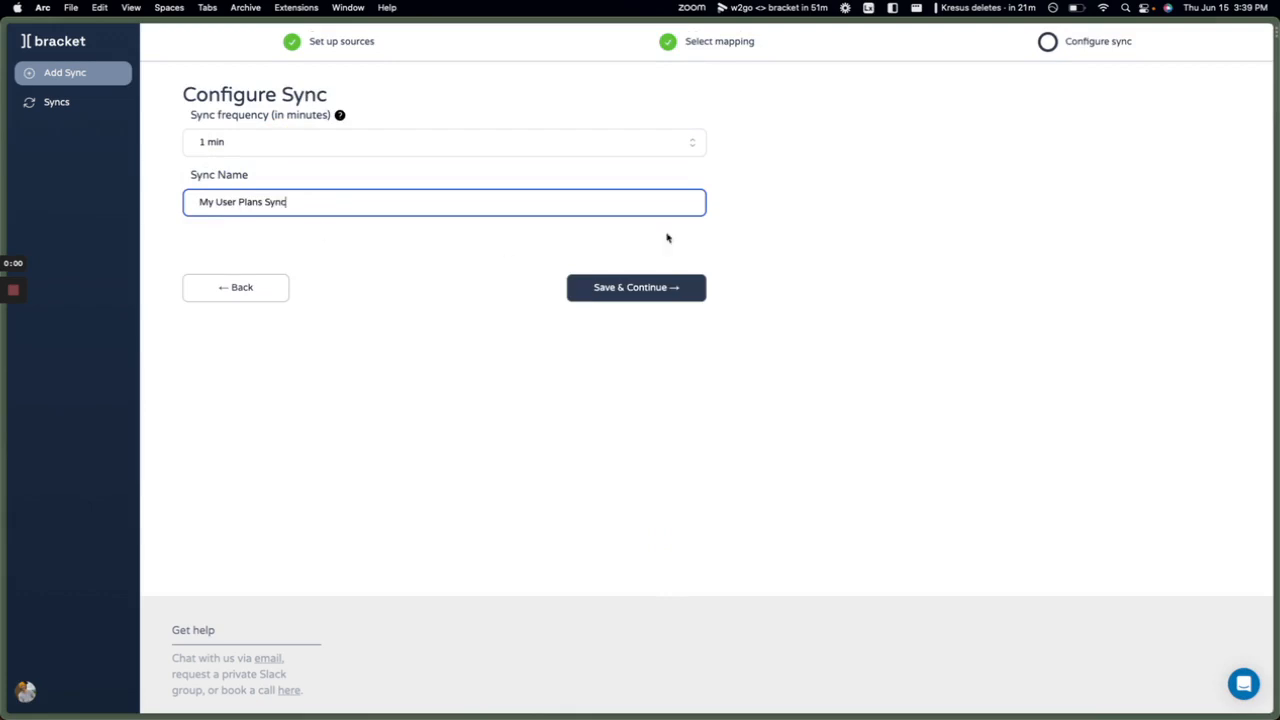
text(ser Plans Sync)
click(651, 293)
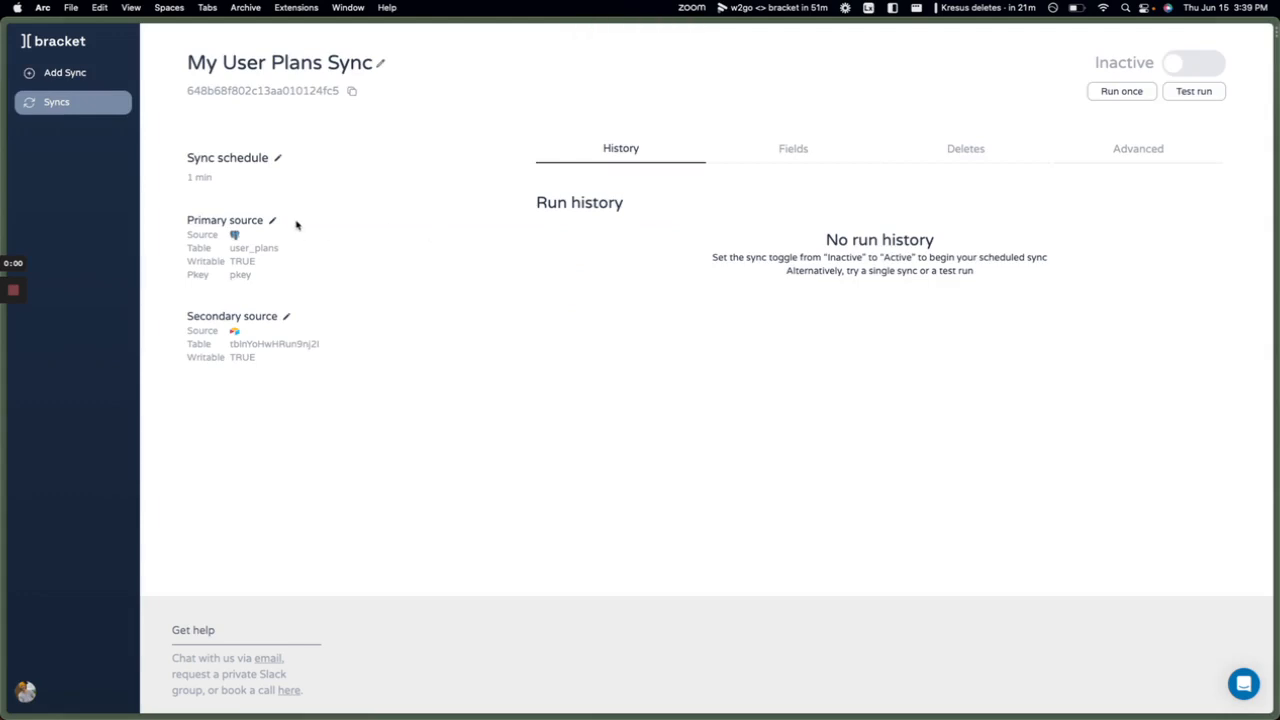
Do a test run, check the my_user_plans table in Airtable, then run the sync once.
click(1190, 92)
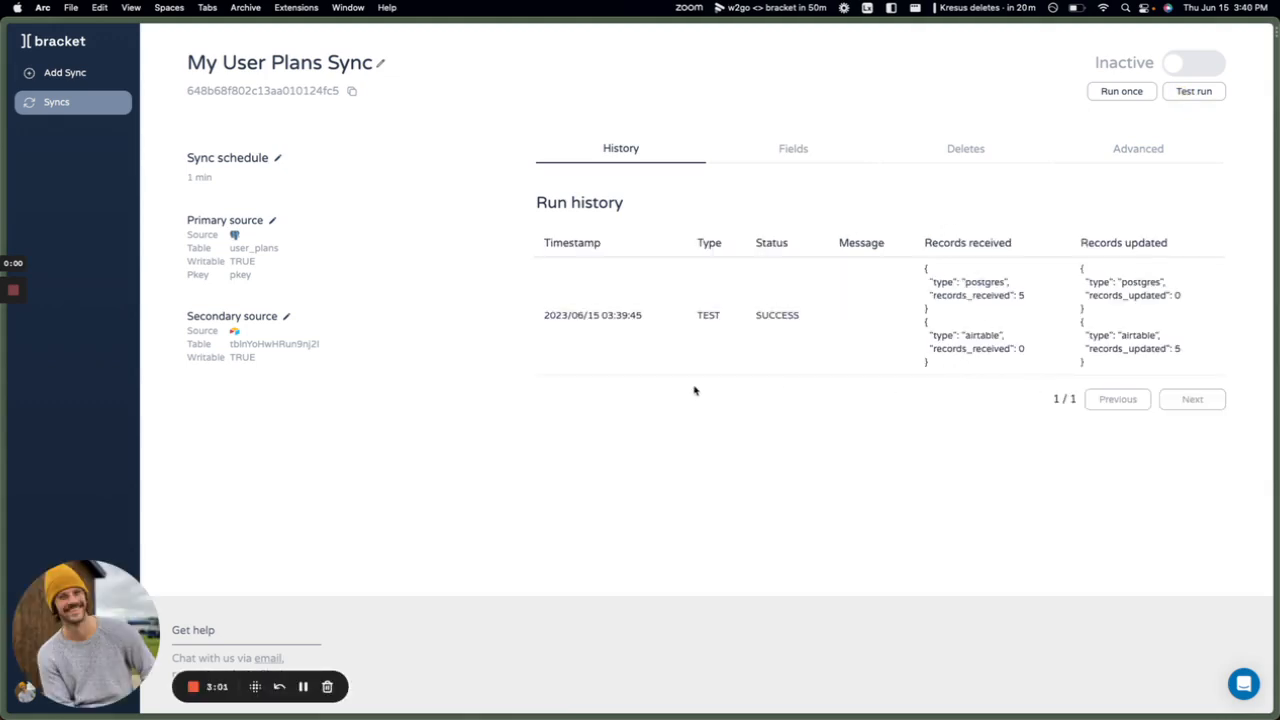
key(ctrl+Tab)
click(106, 71)
click(1119, 92)
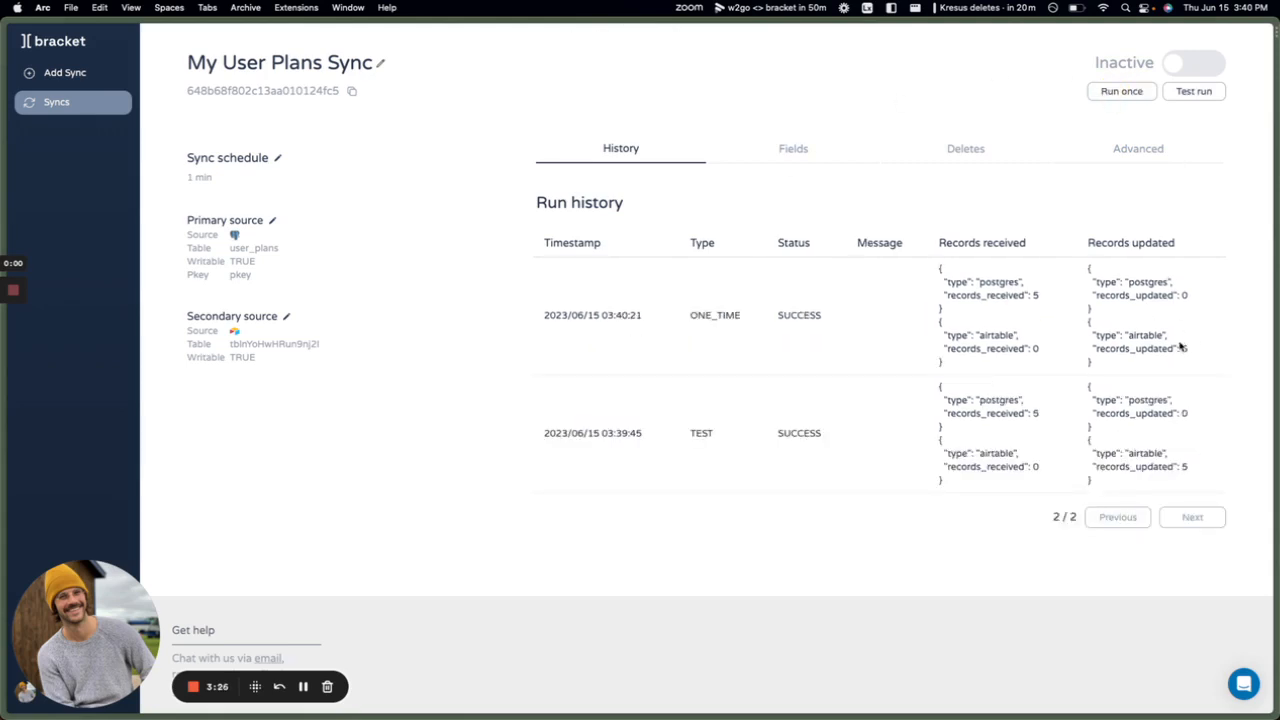
key(ctrl+Tab)
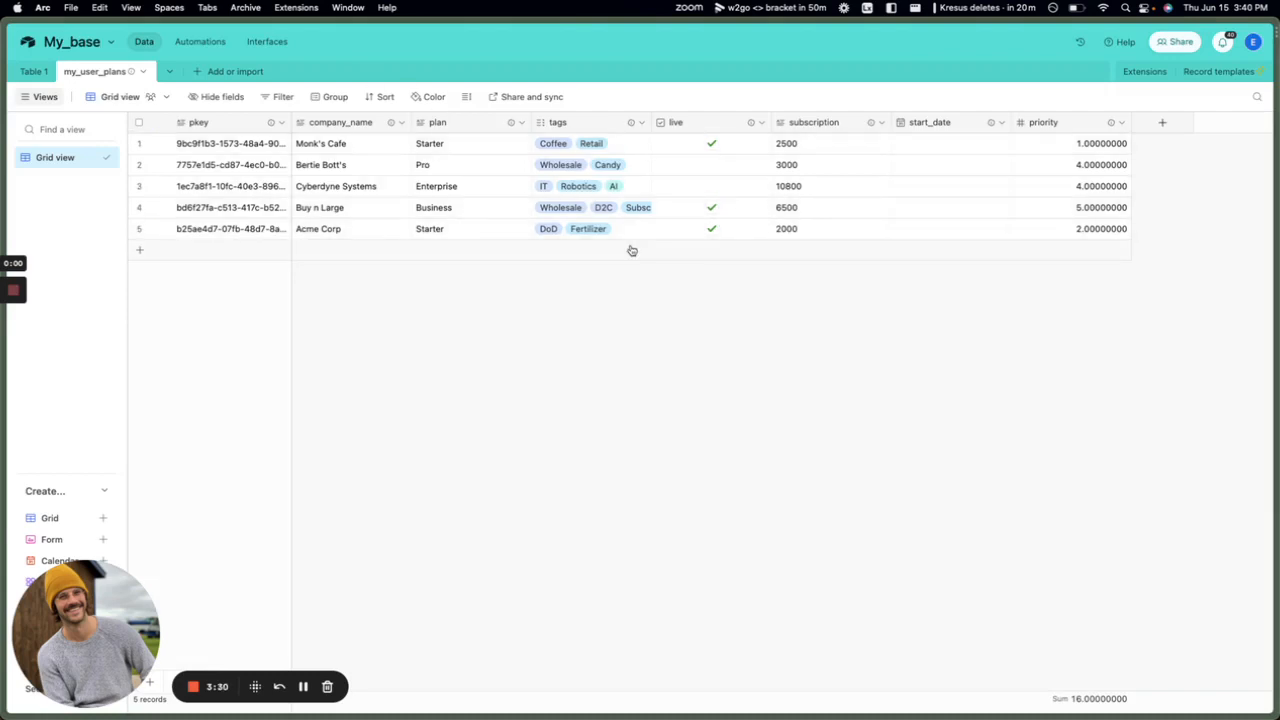
Change the Airtable priority field to a Rating field.
click(1122, 122)
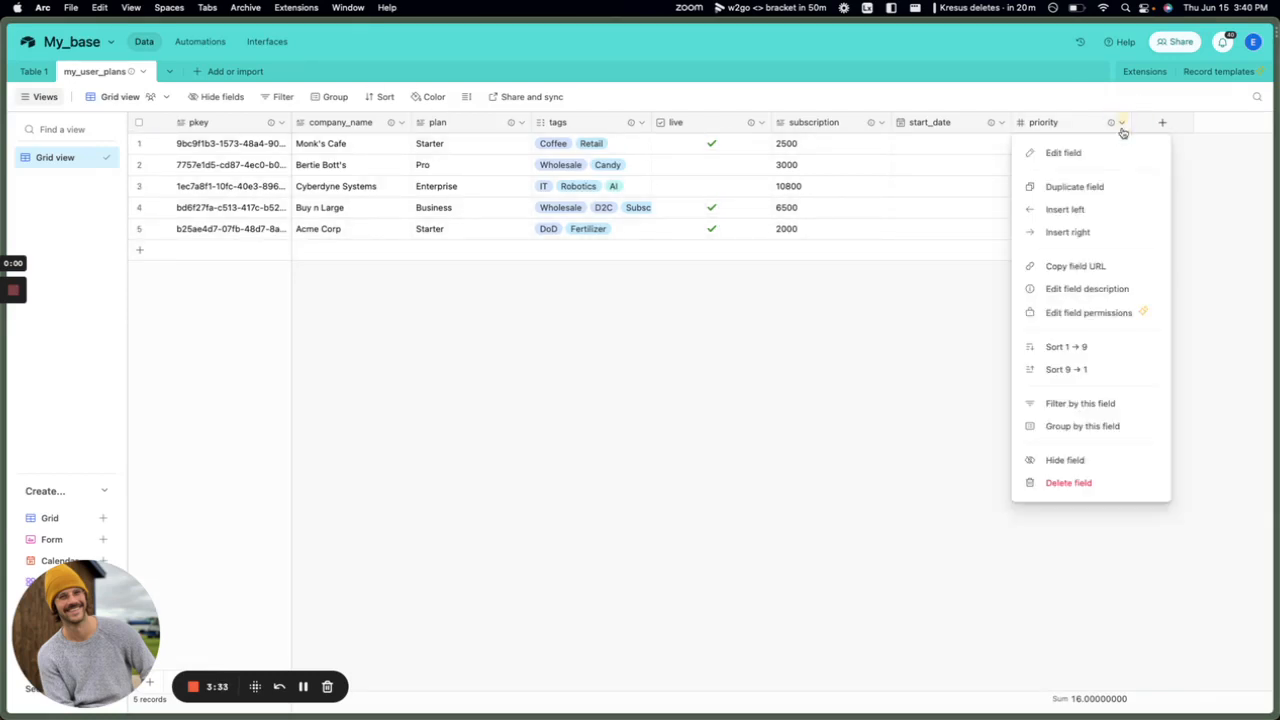
click(1053, 155)
click(840, 196)
text(rat)
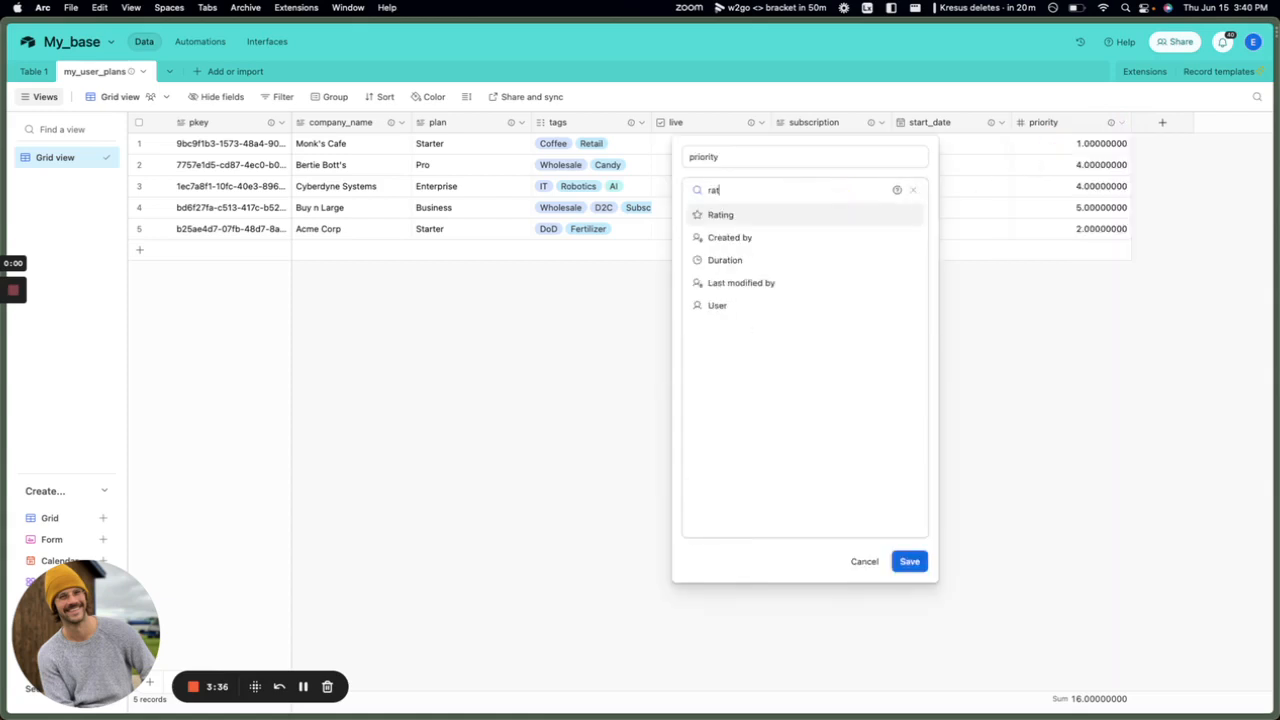
key(Return)
click(909, 337)
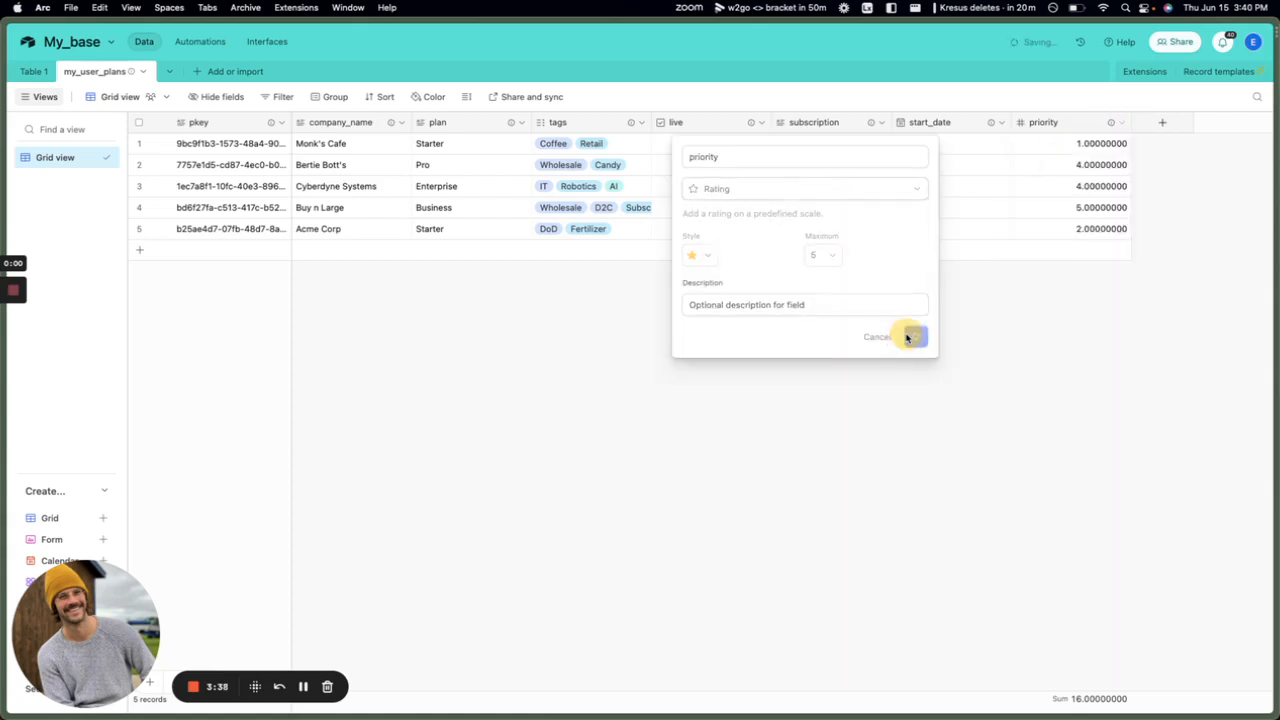
Change the plan field to a Single select field.
click(520, 122)
click(489, 155)
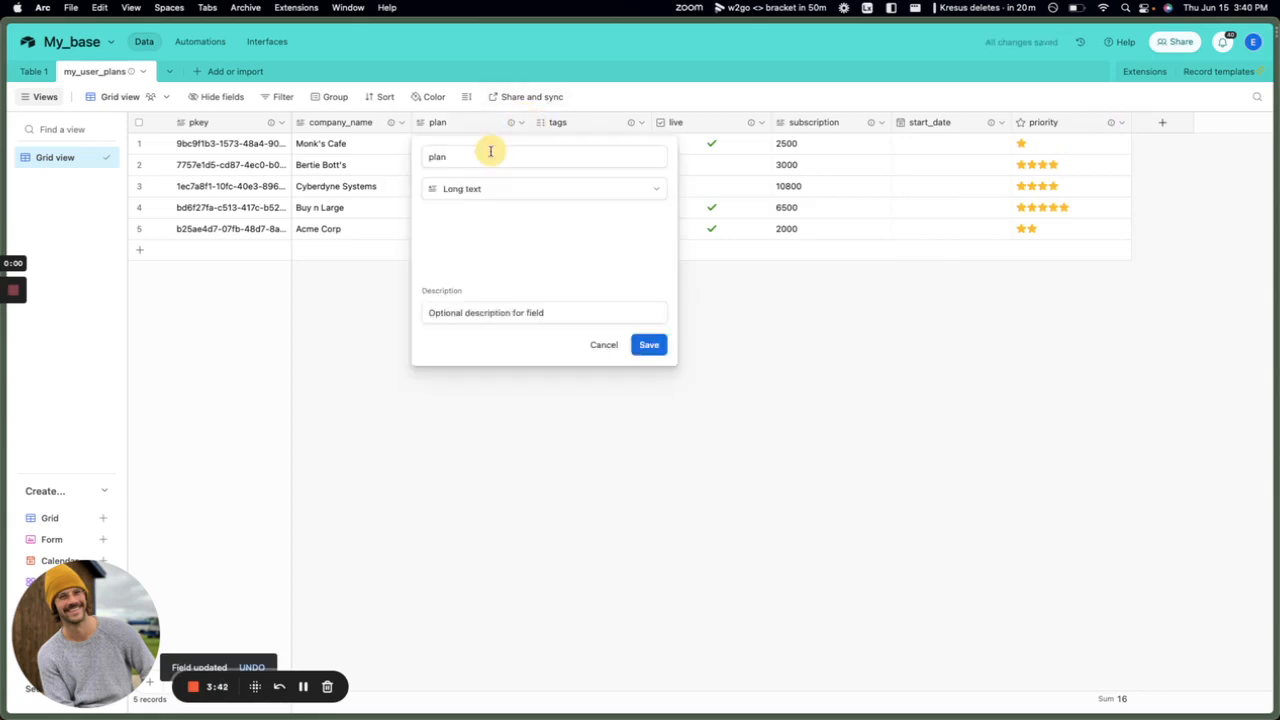
click(457, 187)
text(sing)
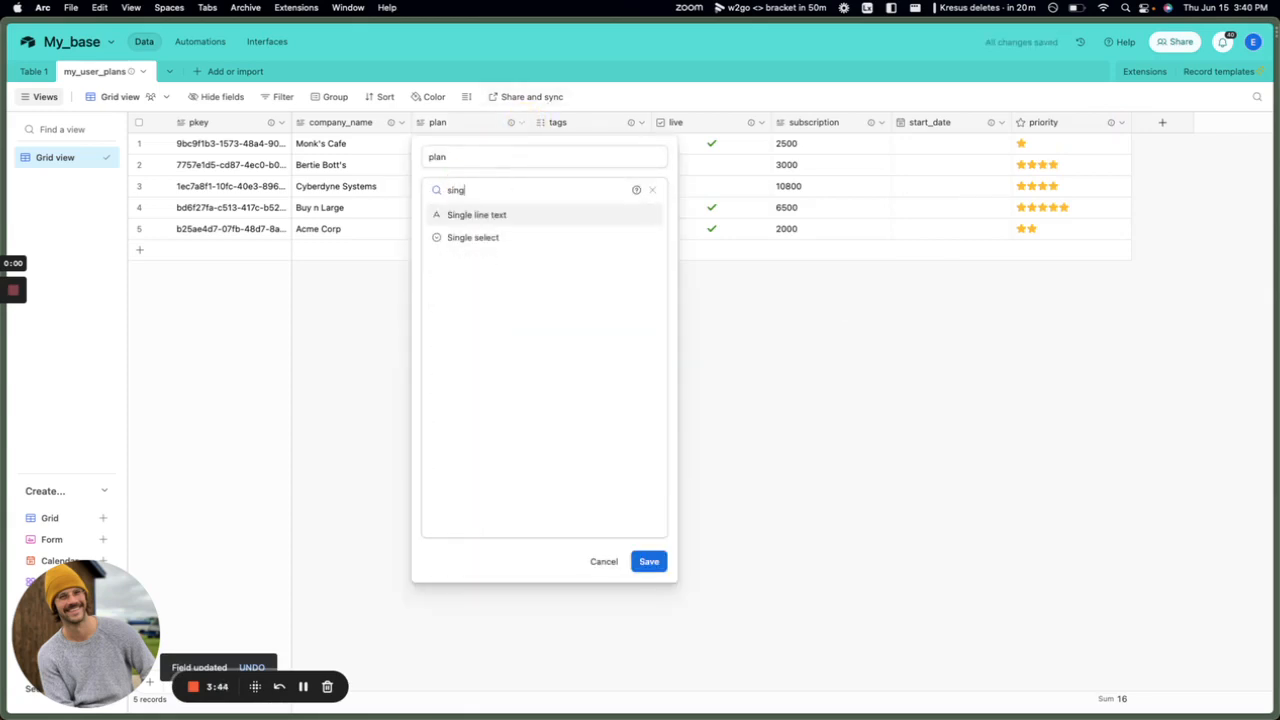
key(Down)
key(Return)
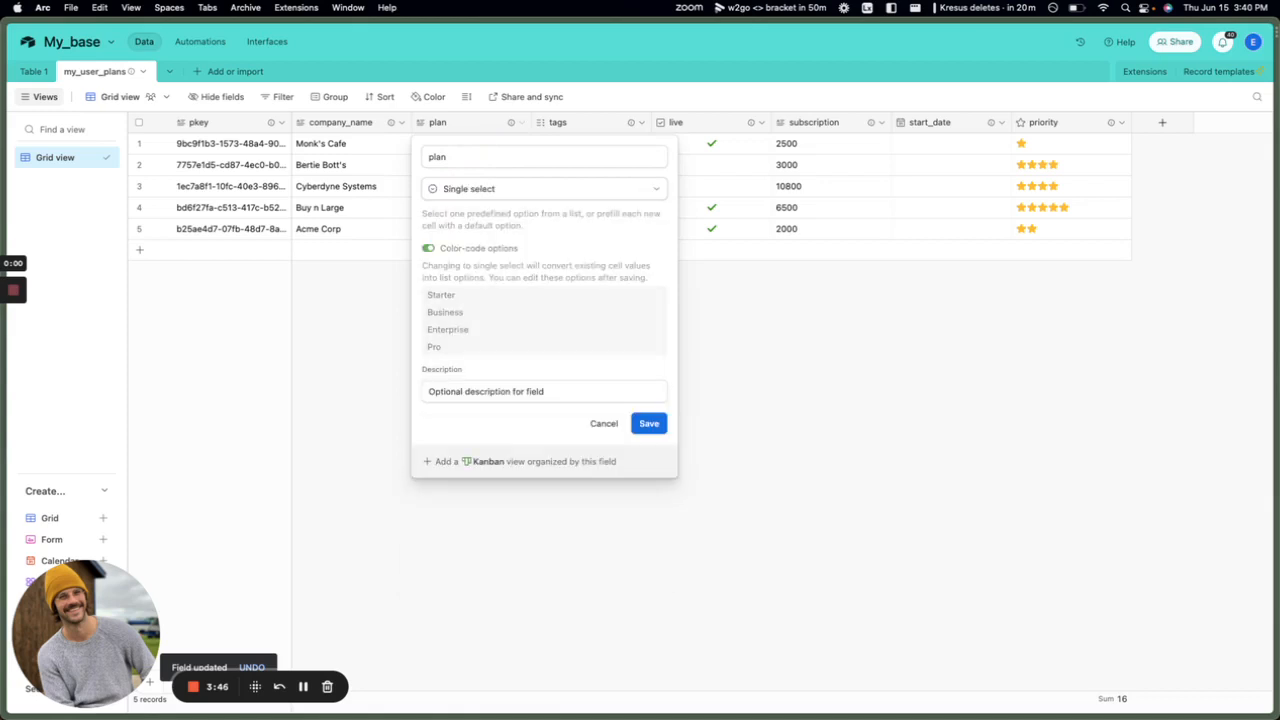
click(649, 426)
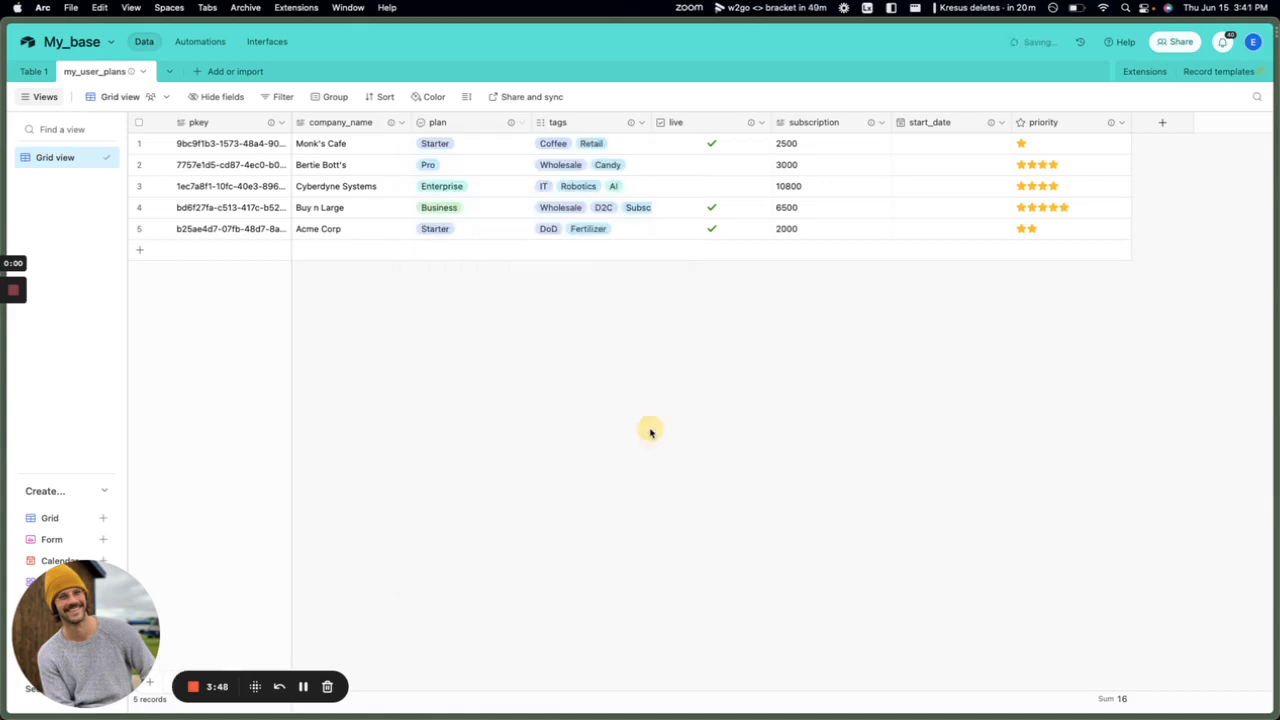
Change the subscription field to a Currency field.
click(880, 122)
click(823, 149)
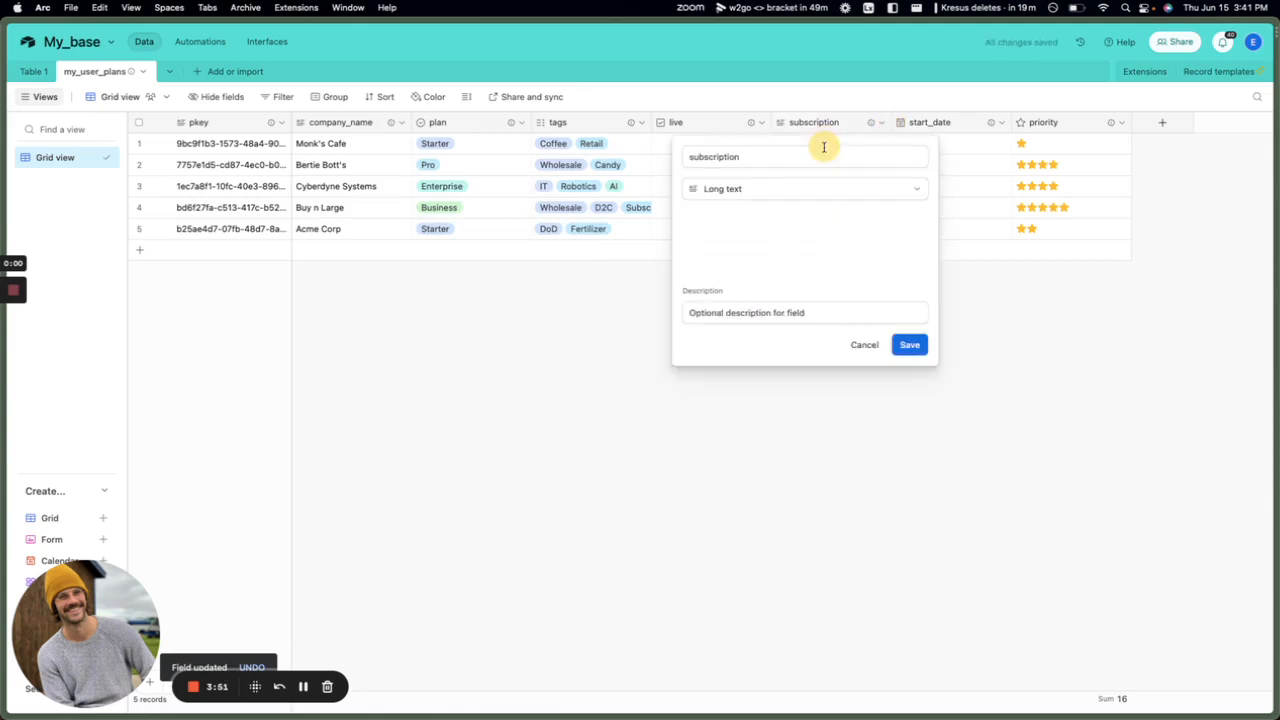
click(770, 188)
text(cir)
key(BackSpace)
key(BackSpace)
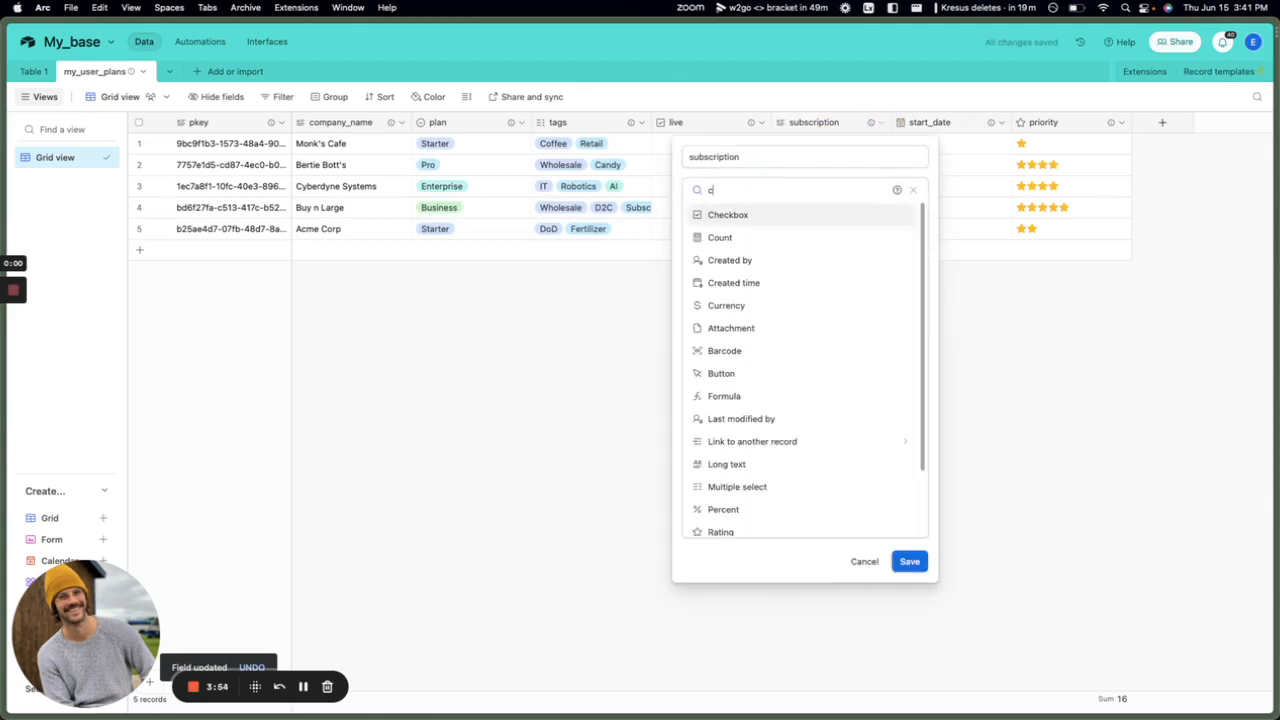
text(ur)
key(Return)
click(911, 451)
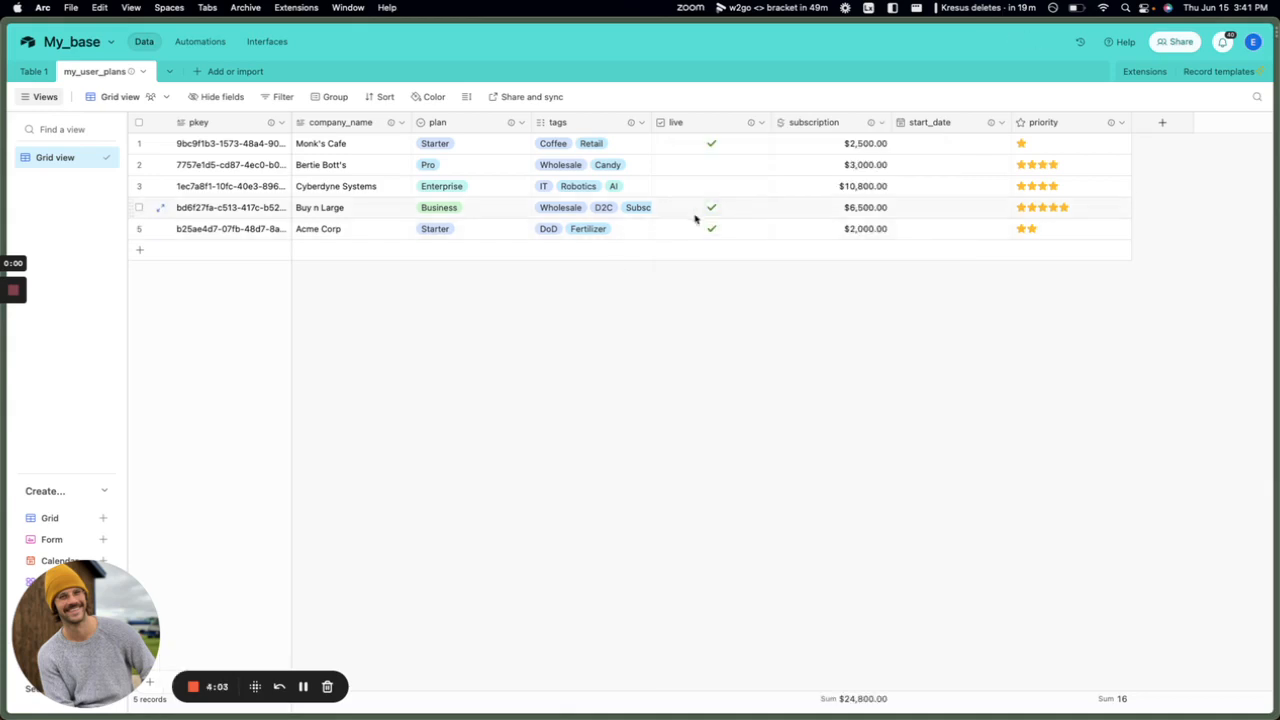
Mark Bertie Bott's and Cyberdyne Systems live, set start dates June 14 and 13, and run the sync once.
click(712, 165)
click(710, 189)
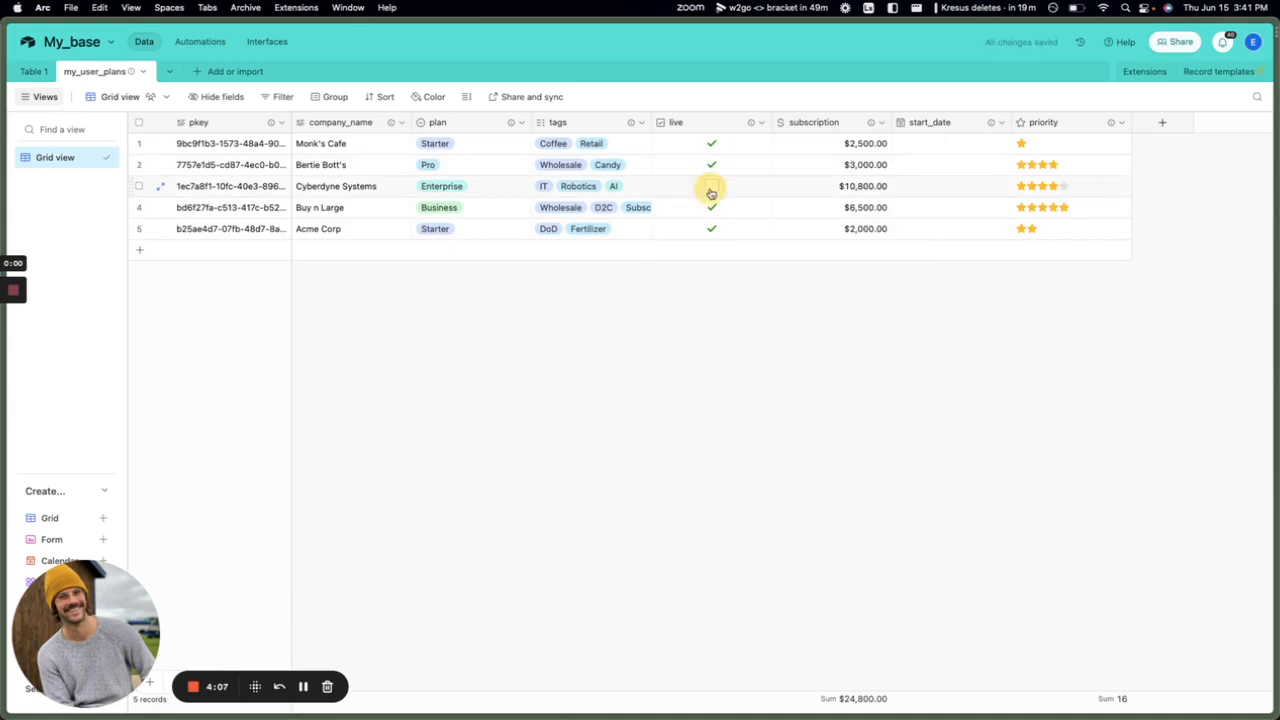
click(963, 146)
click(963, 146)
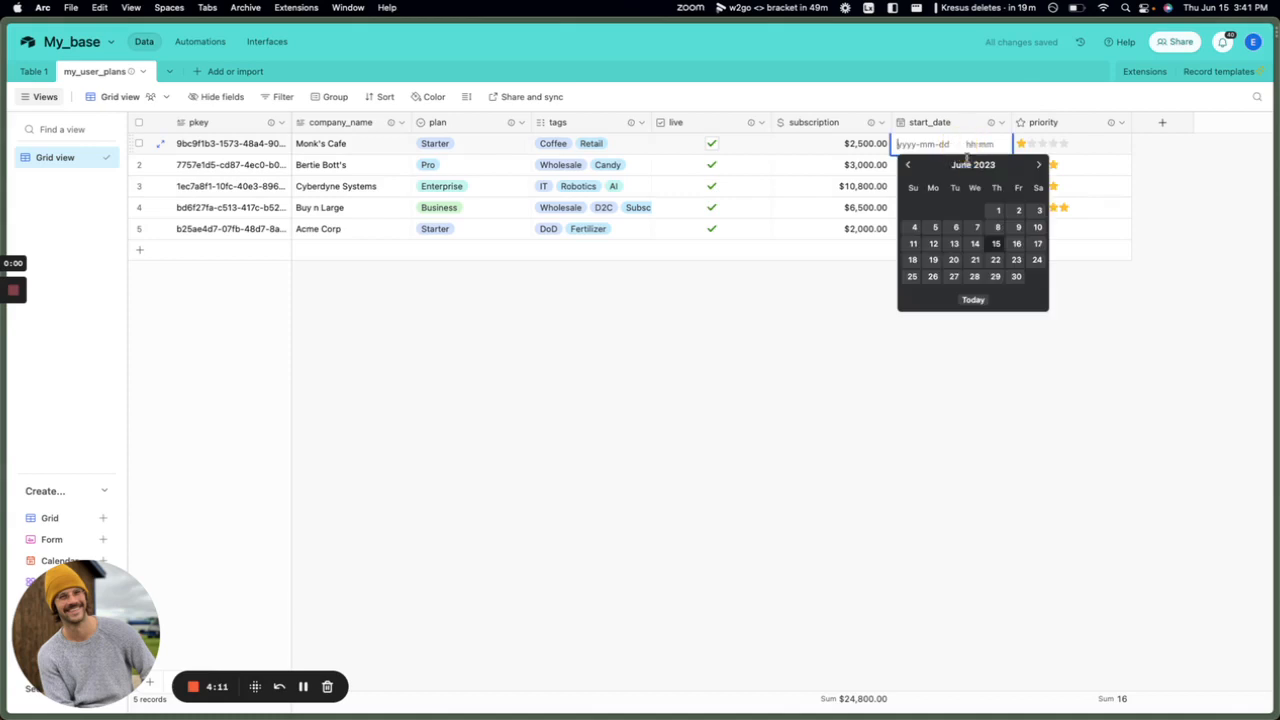
click(975, 243)
double_click(940, 165)
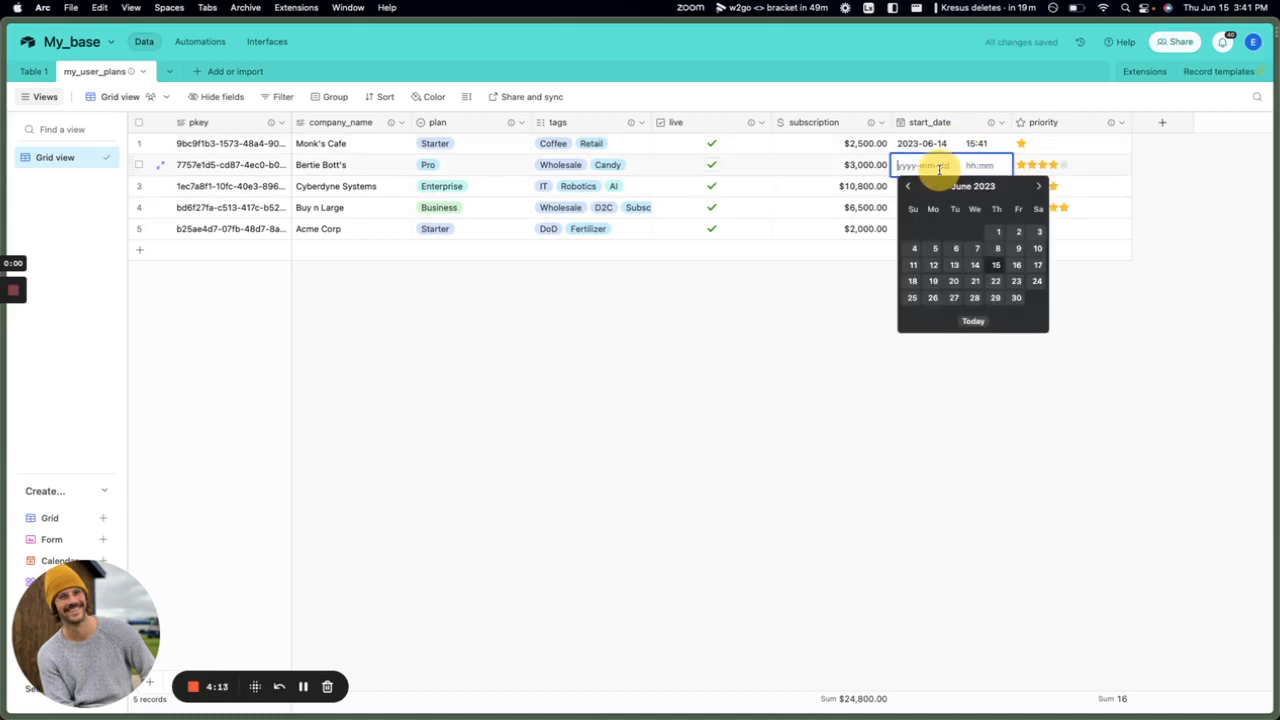
click(954, 264)
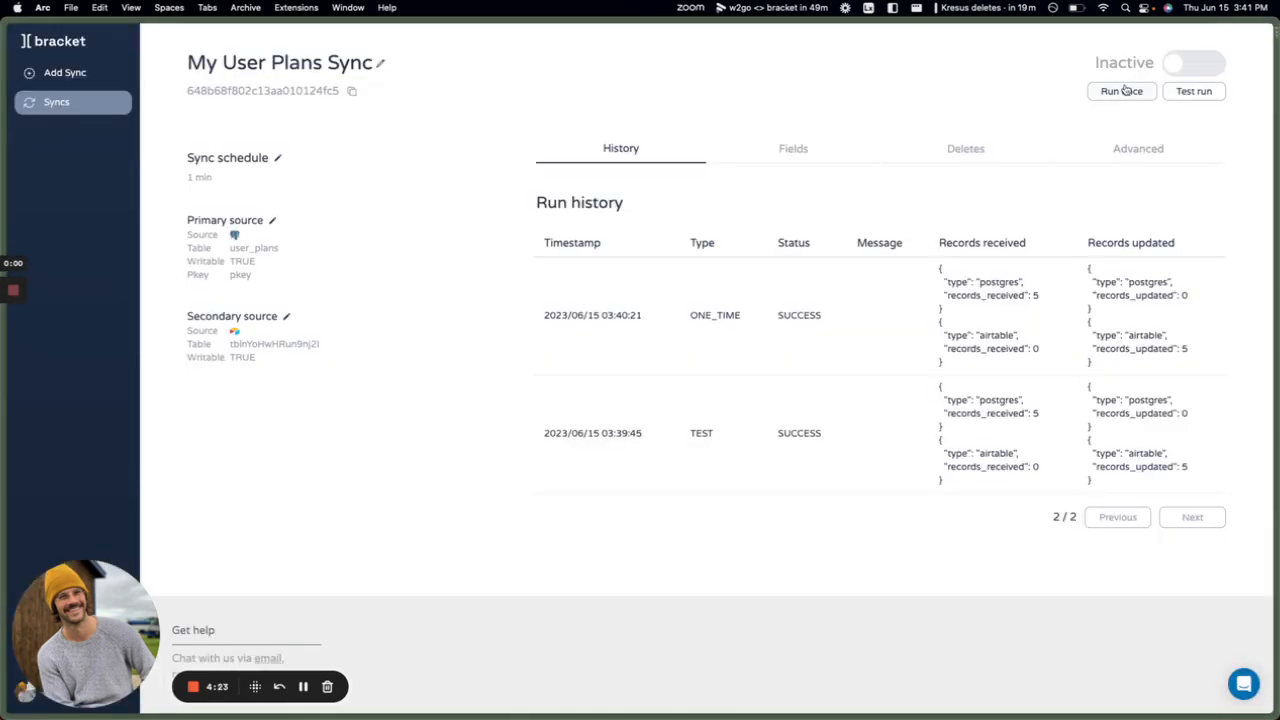
click(1122, 90)
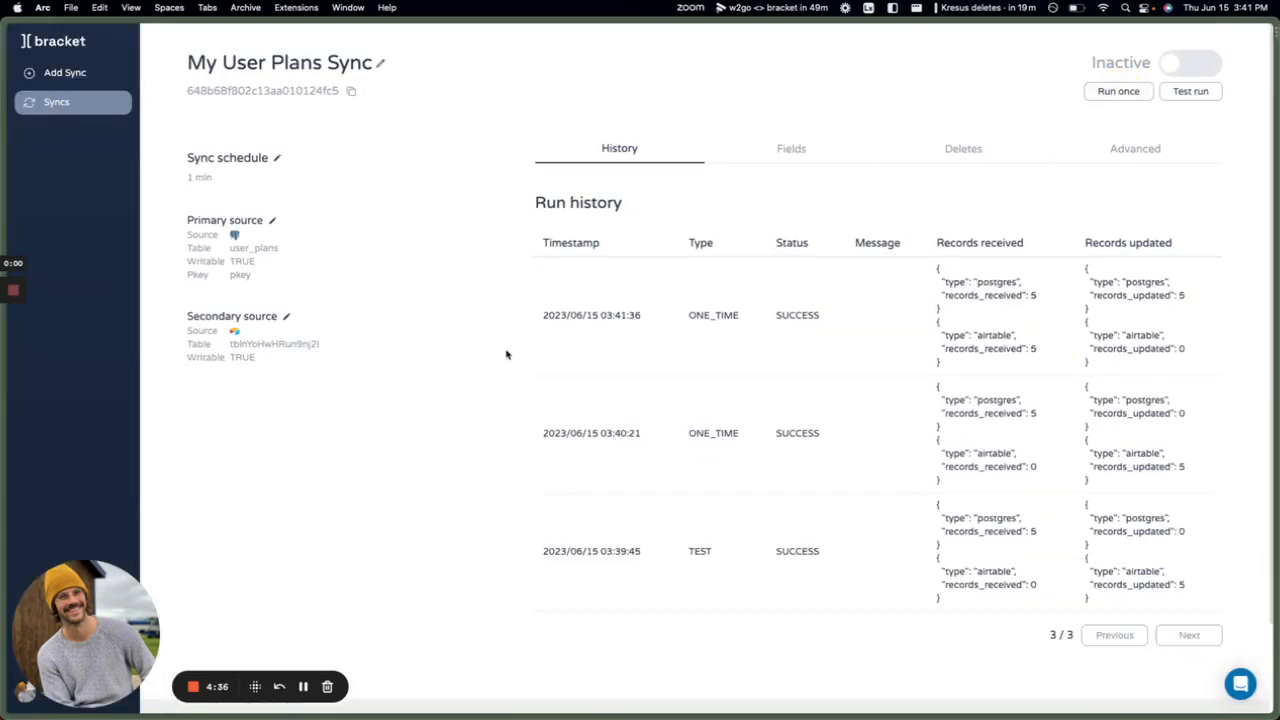
key(super+Tab)
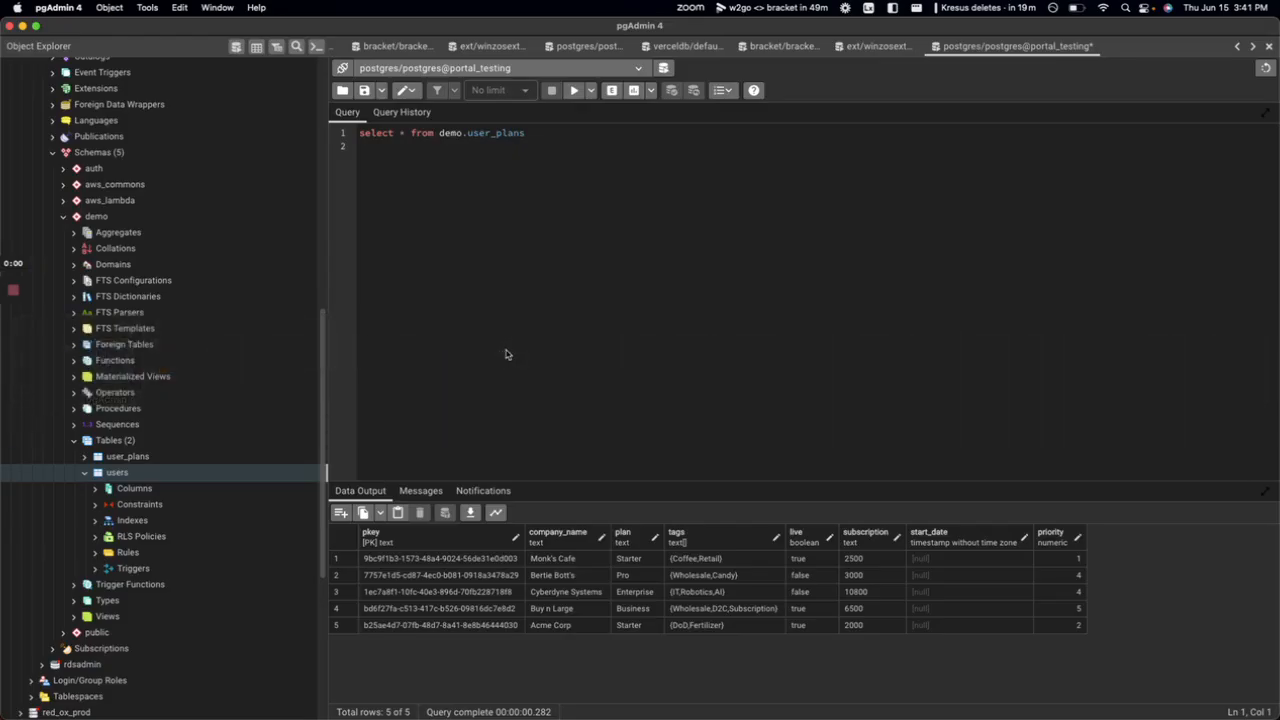
In pgAdmin, set Acme Corp's subscription to 5000 and priority to 5, and save.
click(576, 91)
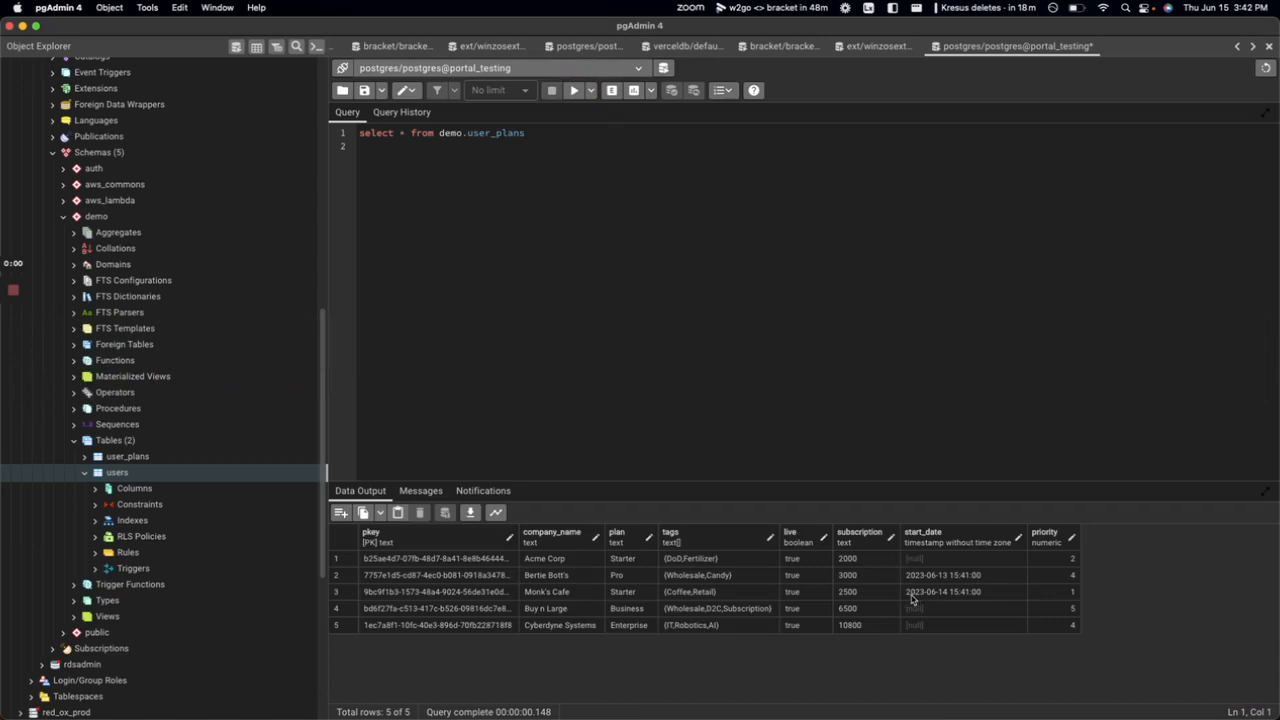
double_click(866, 559)
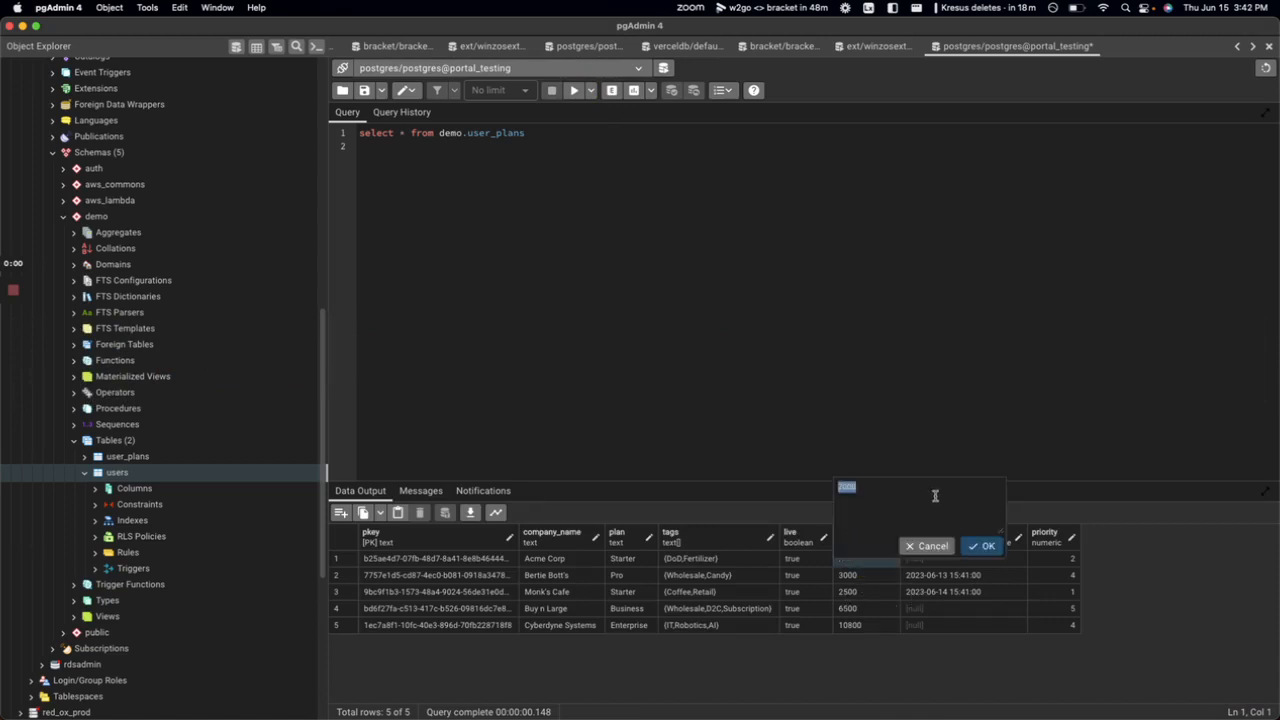
text(5000)
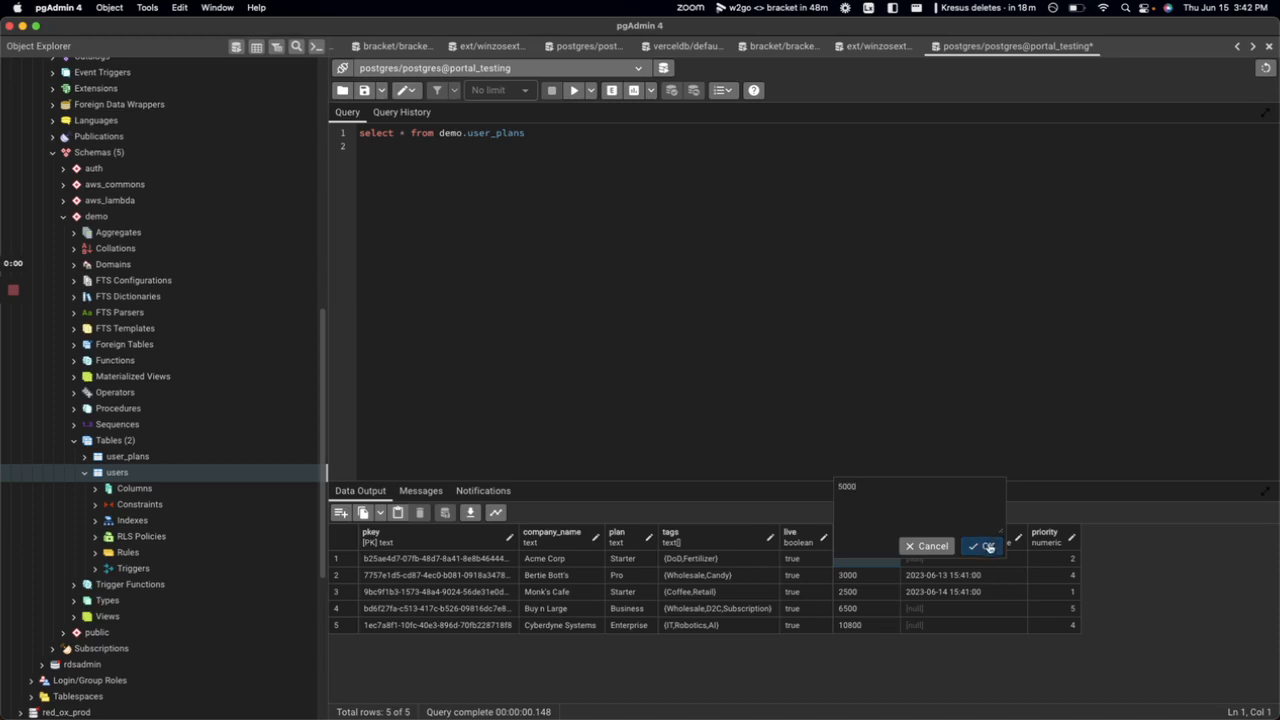
click(982, 546)
click(1050, 560)
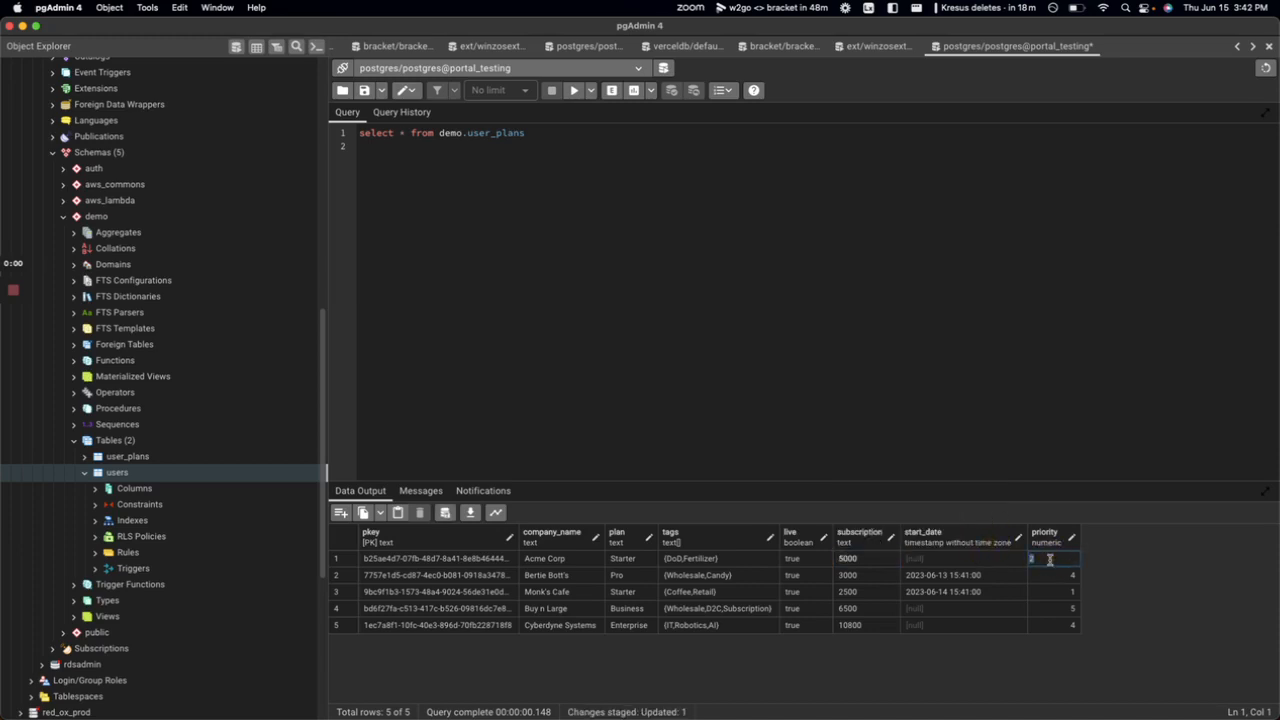
text(5)
click(444, 512)
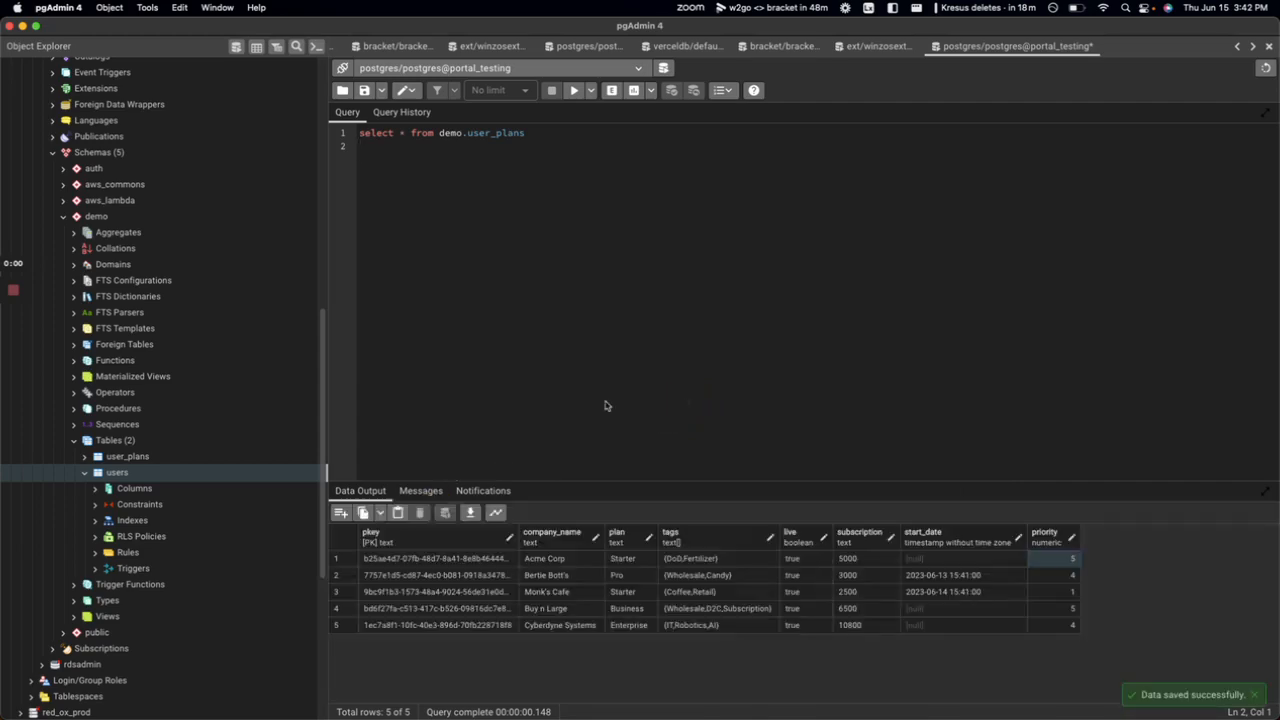
Run the Bracket sync once to push the Acme Corp changes to Airtable.
key(super+Tab)
click(1118, 91)
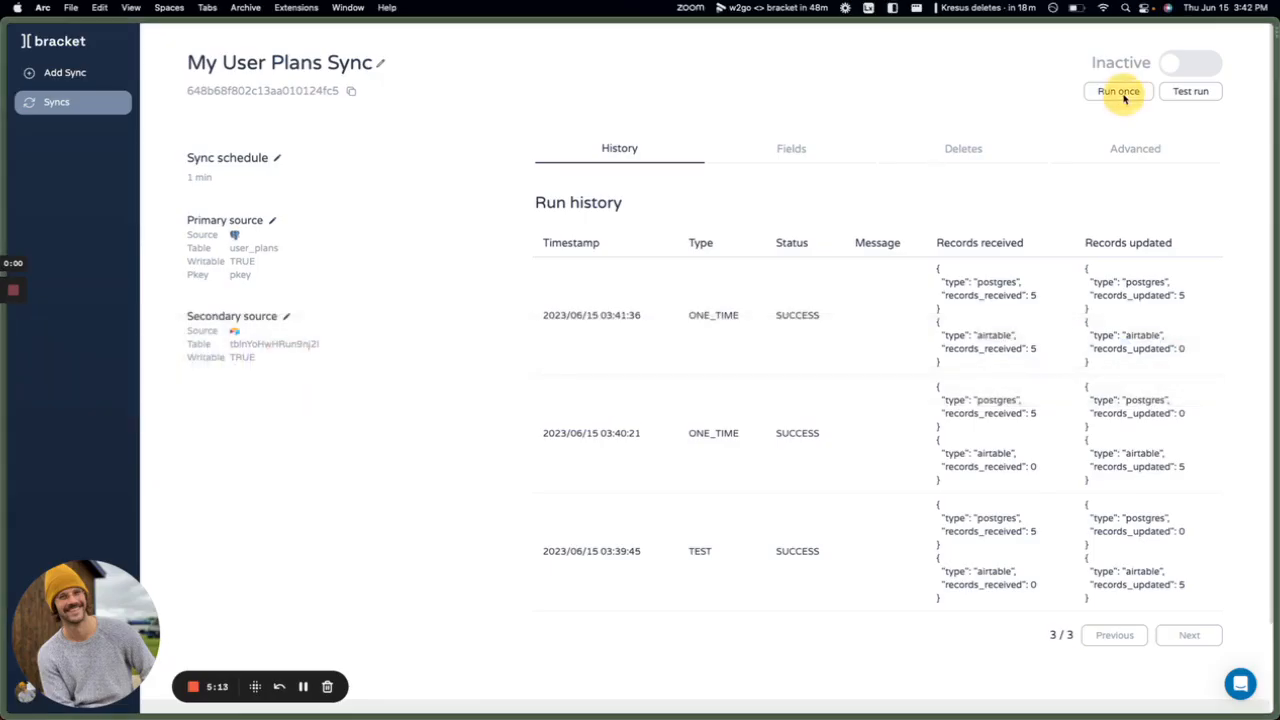
click(1118, 91)
key(alt+super+Down)
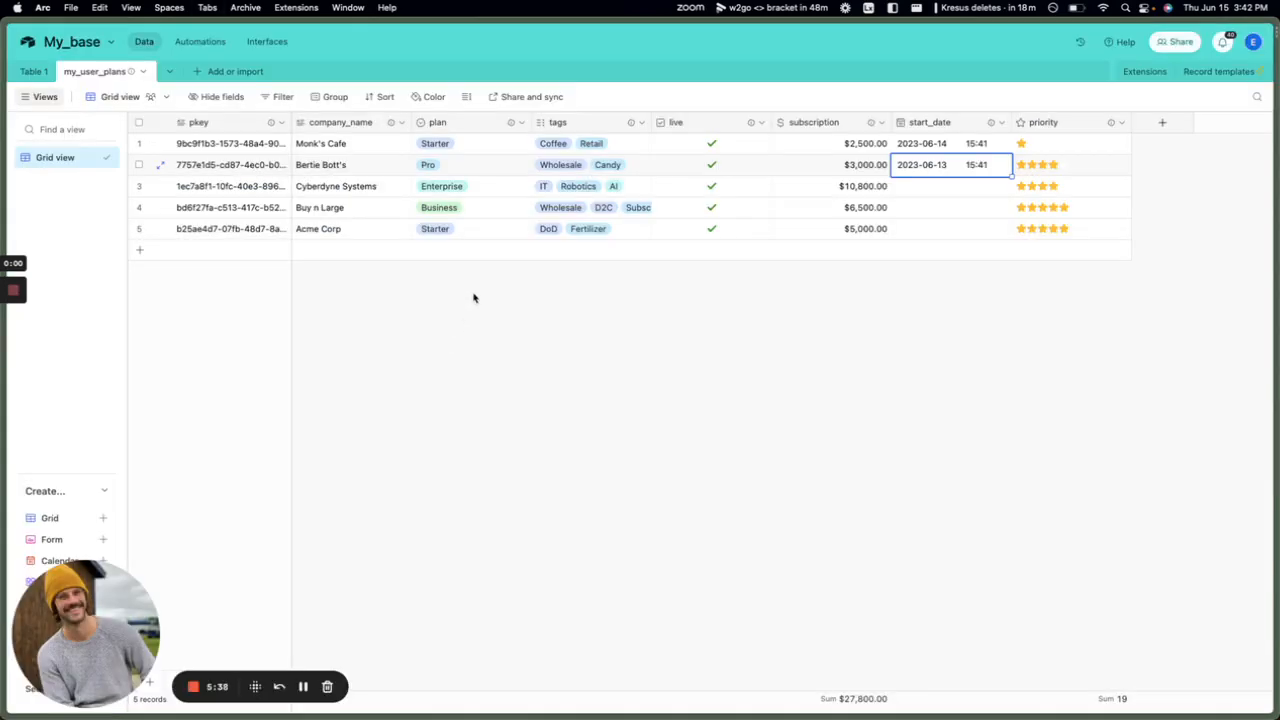
Select the Acme Corp and Buy n Large records and delete them.
click(475, 298)
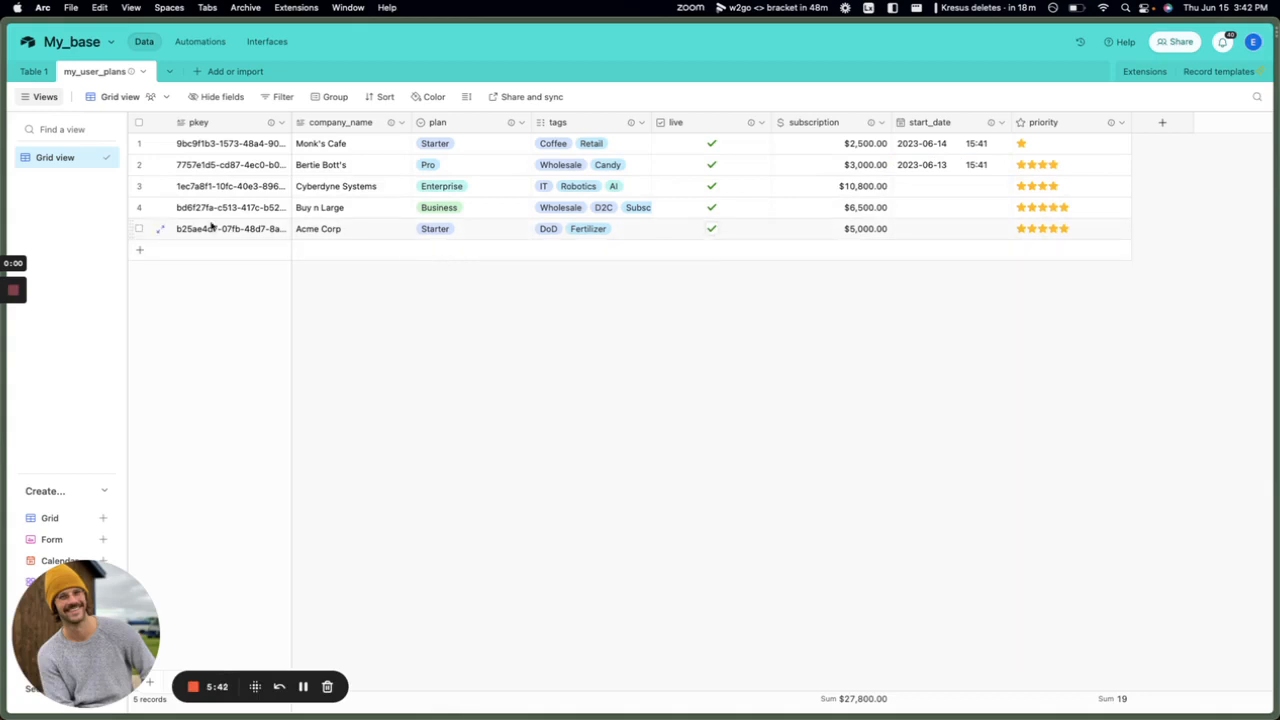
click(139, 229)
click(138, 207)
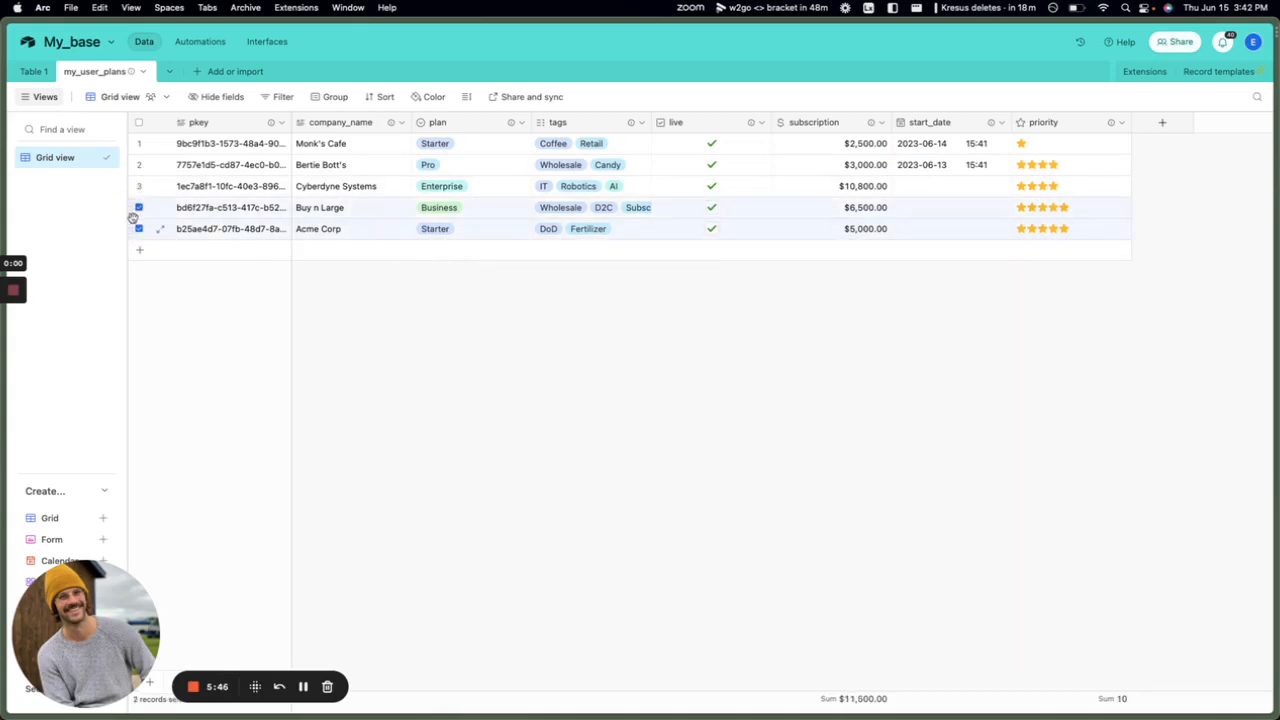
right_click(134, 213)
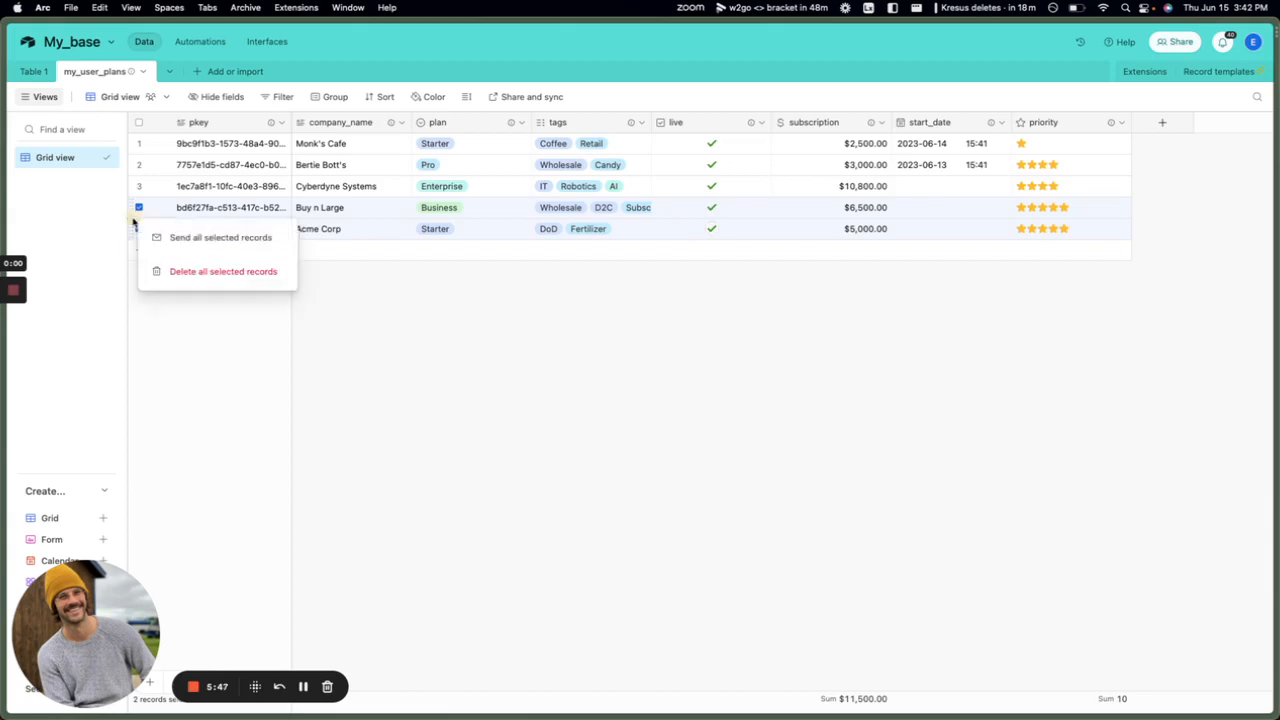
click(197, 271)
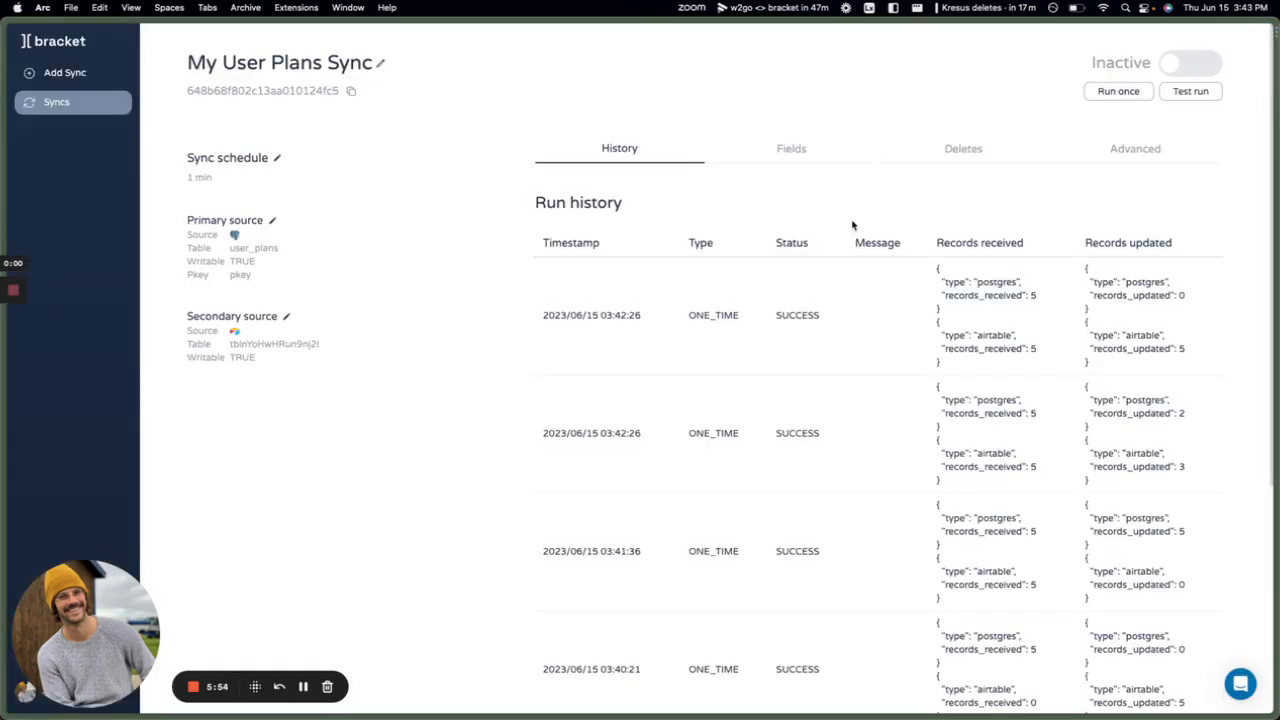
Refresh the delete scan under Advanced > Deletes and review the two Airtable deletes.
click(1120, 159)
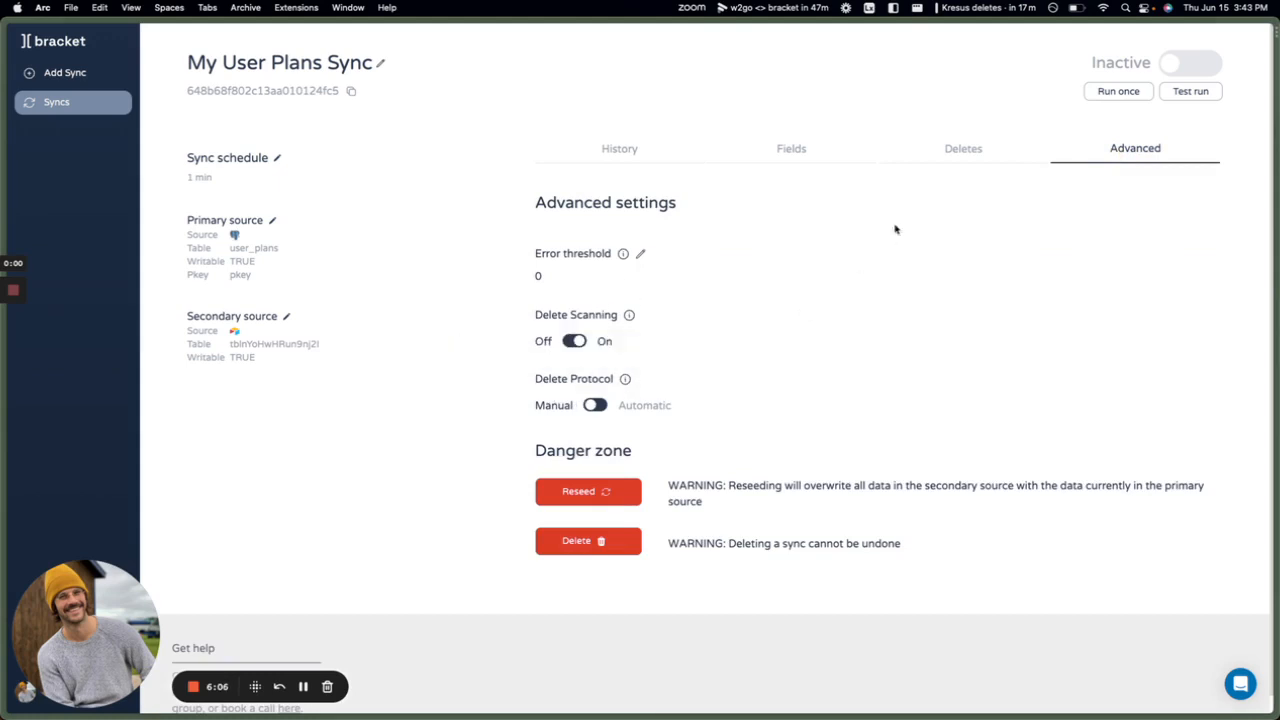
click(970, 148)
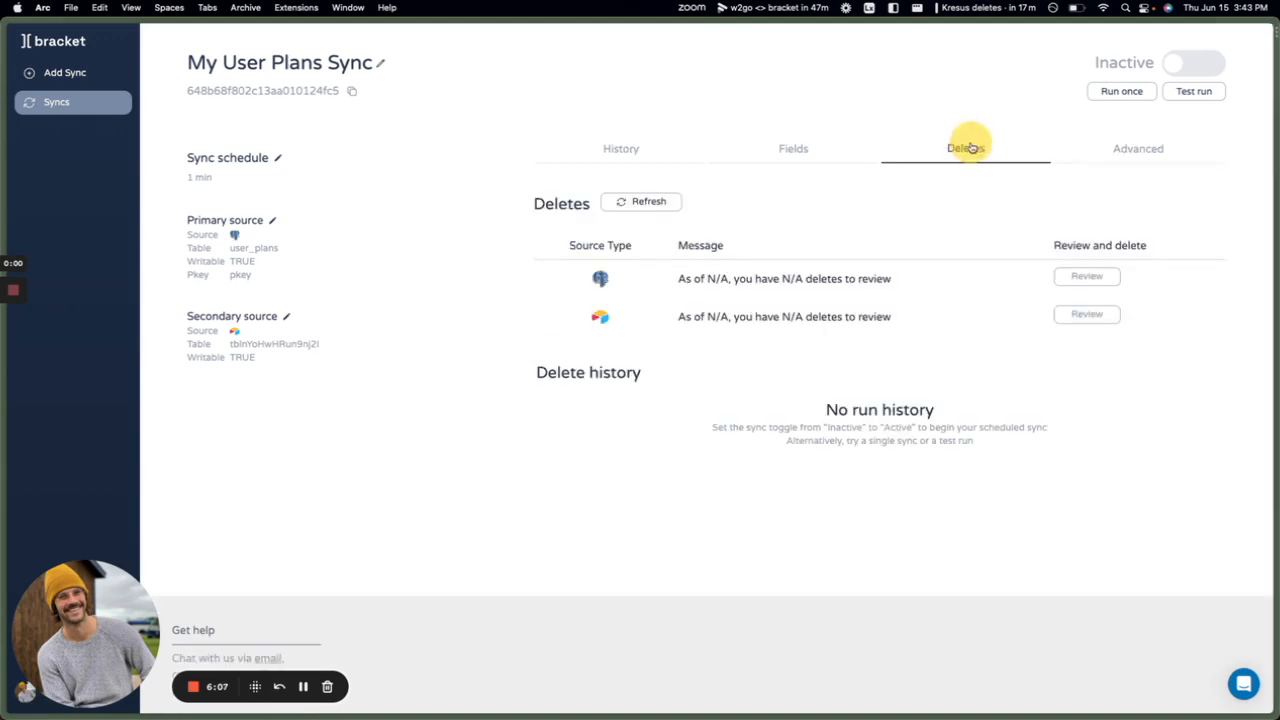
click(663, 203)
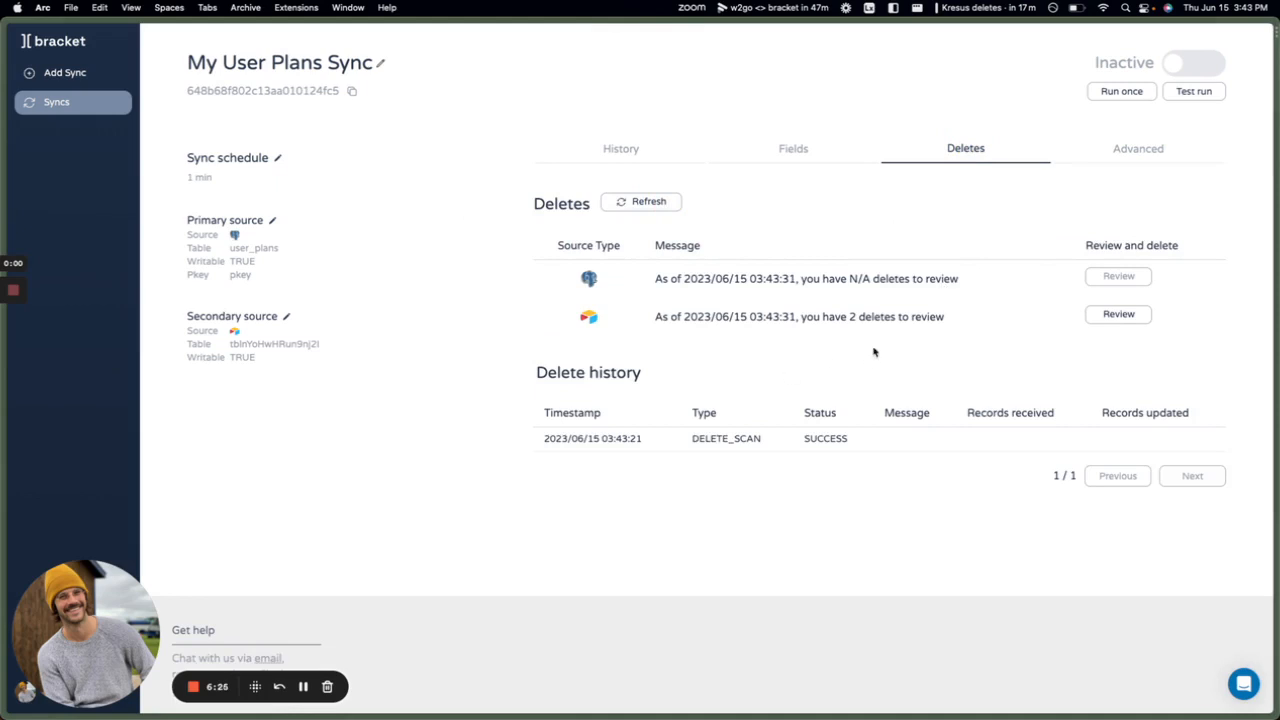
click(1103, 312)
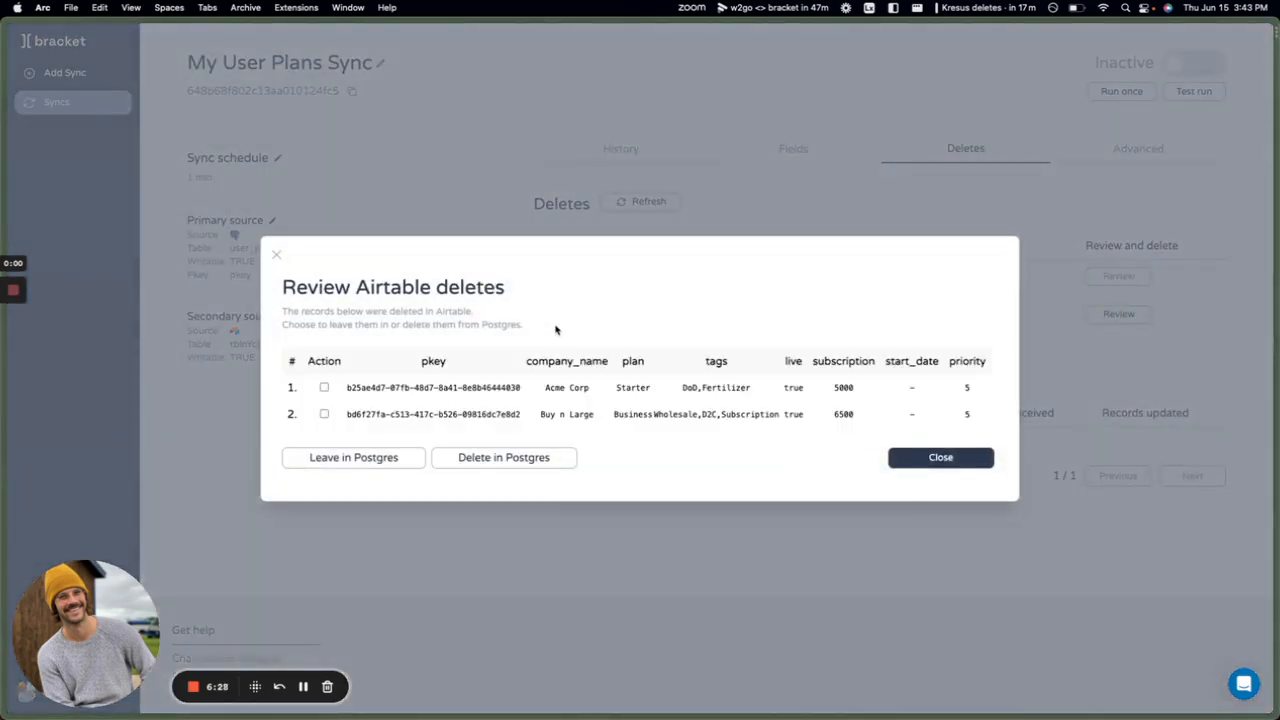
Keep the Airtable-deleted Acme Corp and Buy n Large records in Postgres.
click(324, 388)
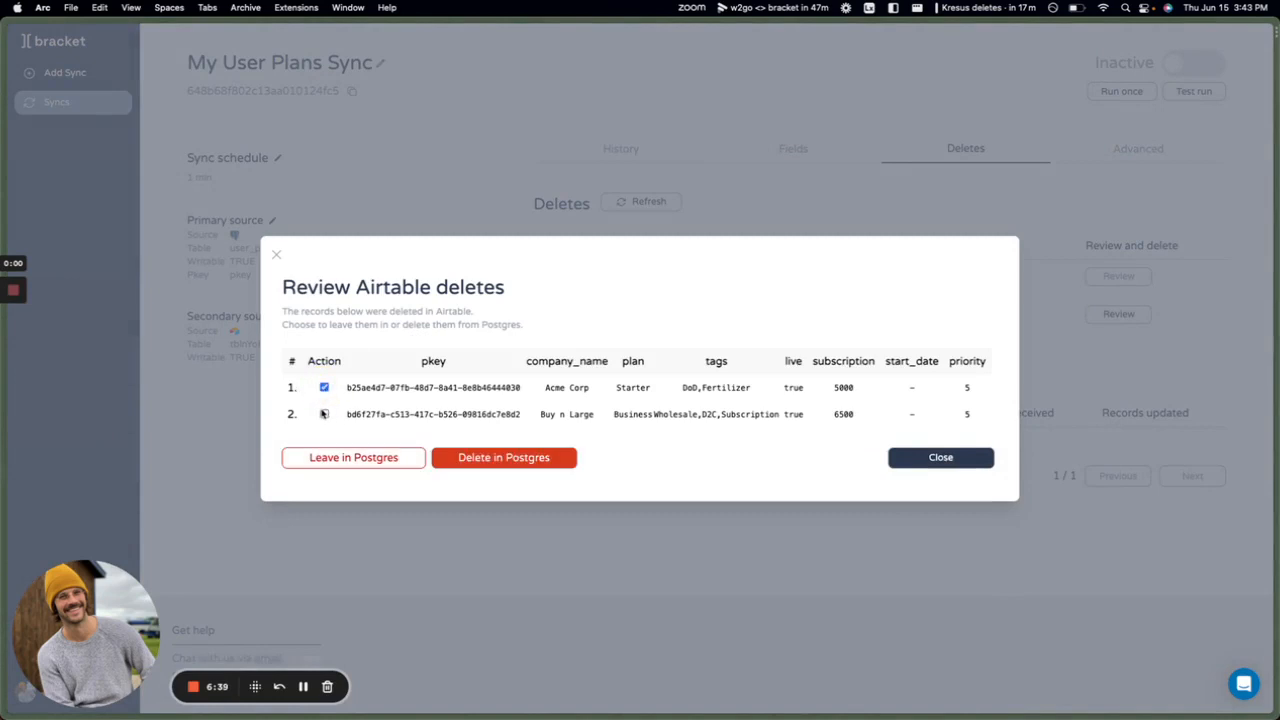
click(324, 414)
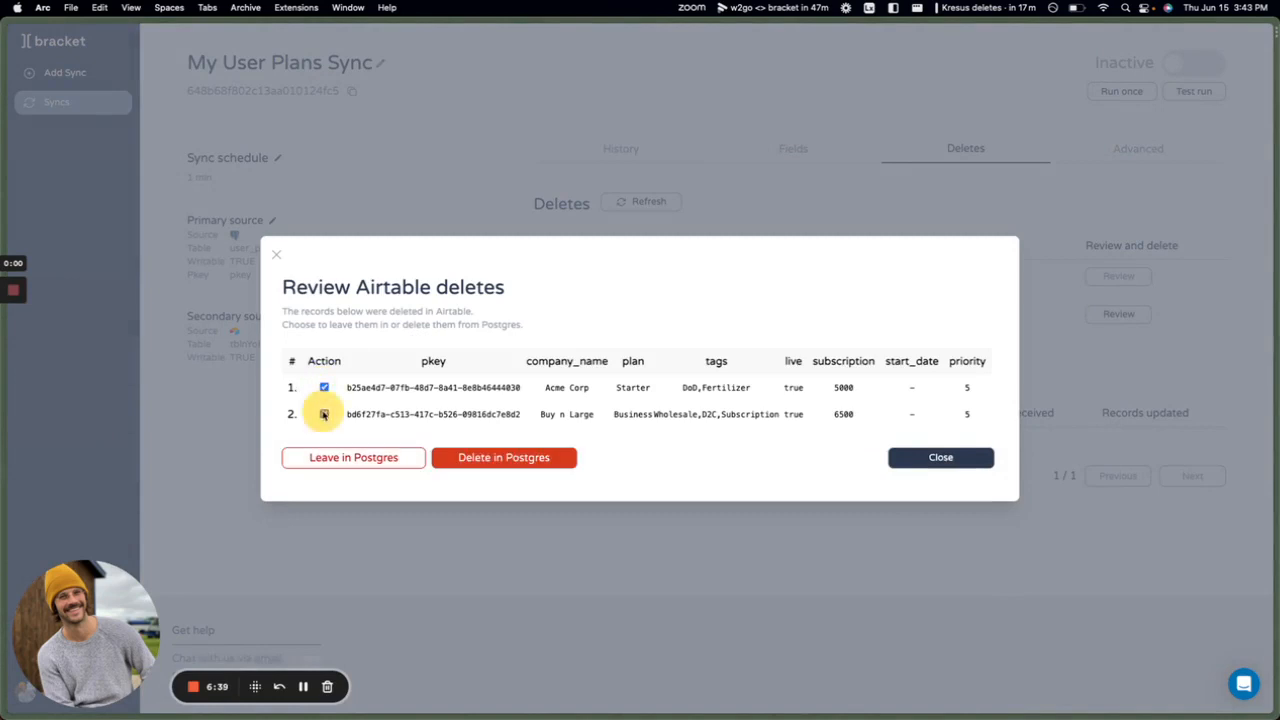
click(370, 458)
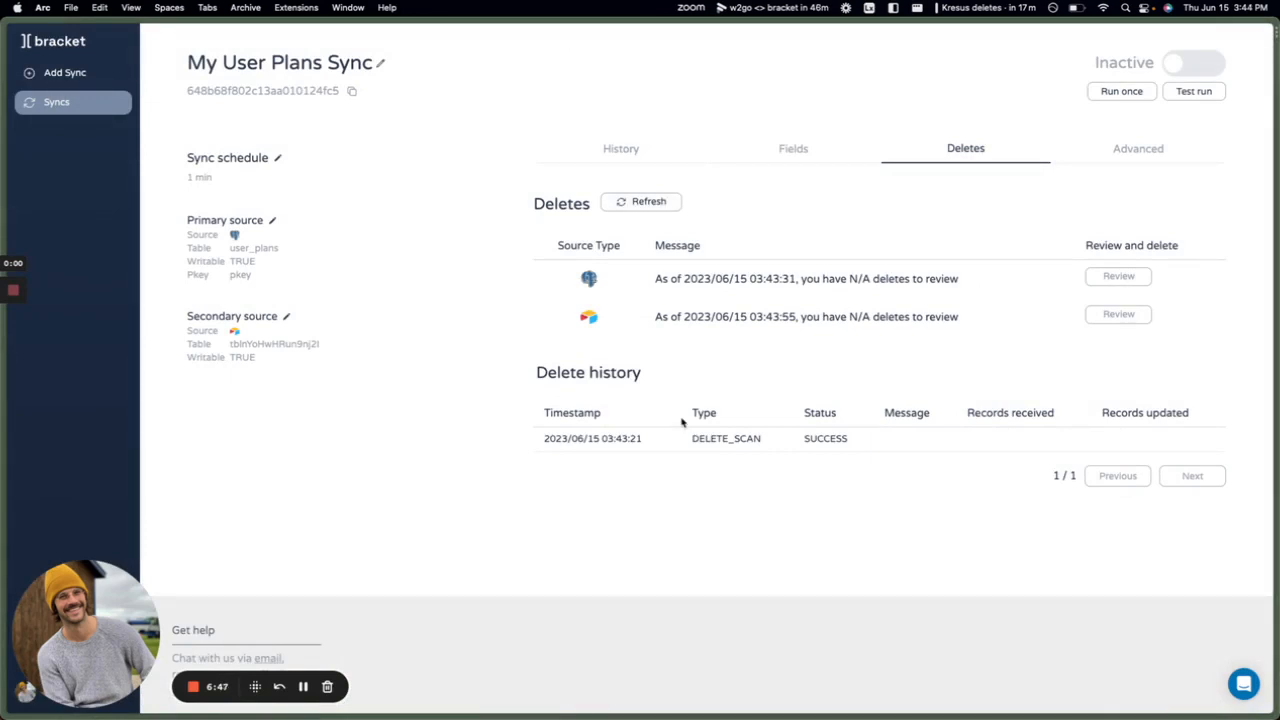
Return to the sync's run history and switch the sync from Inactive to Active.
click(655, 158)
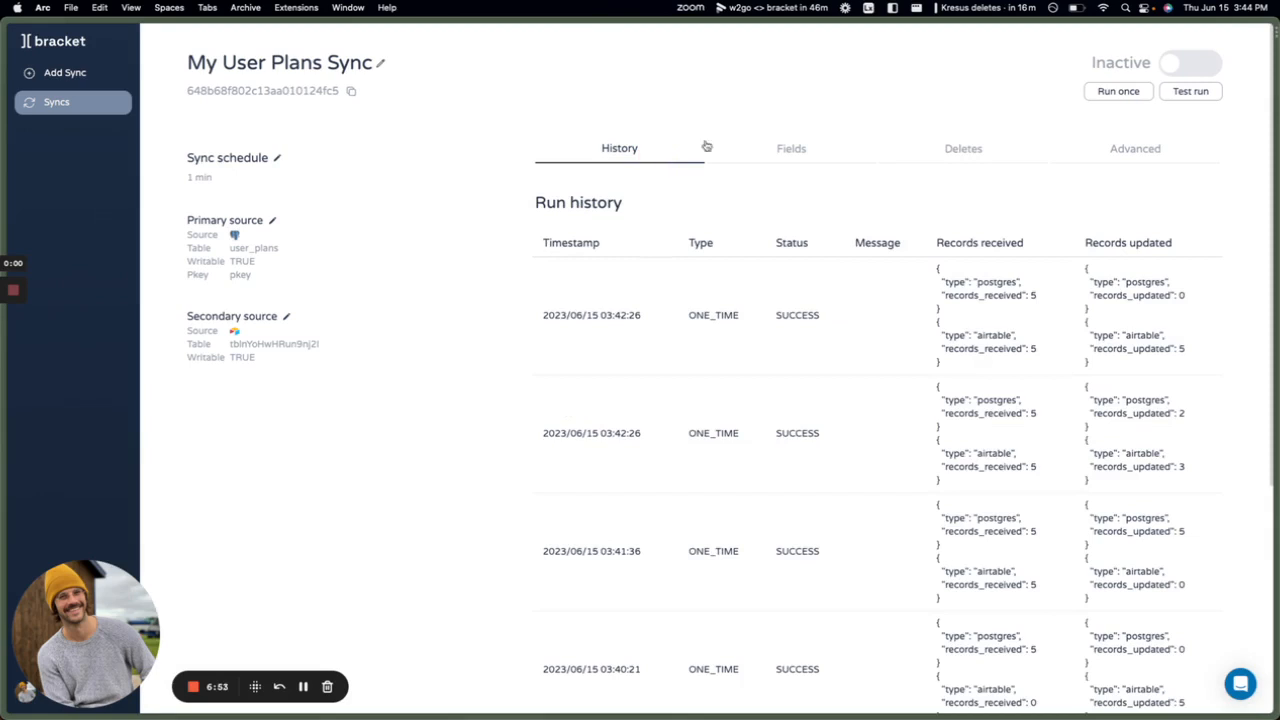
click(1175, 67)
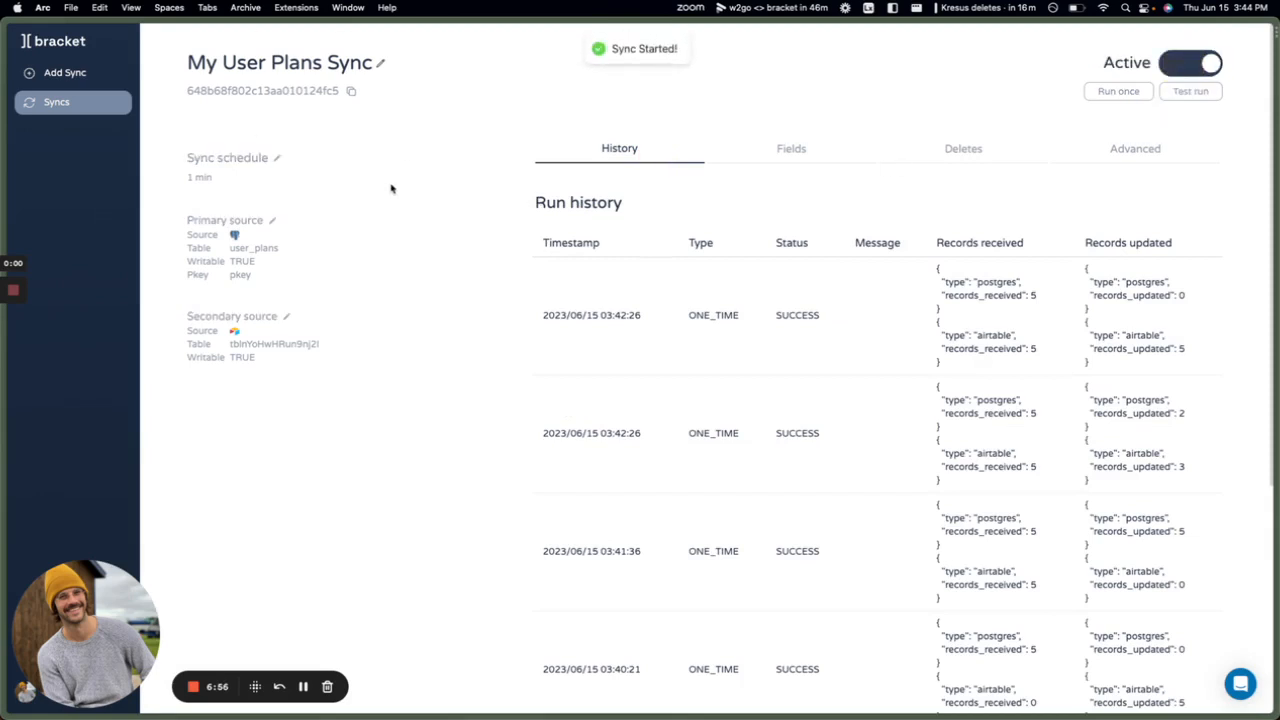